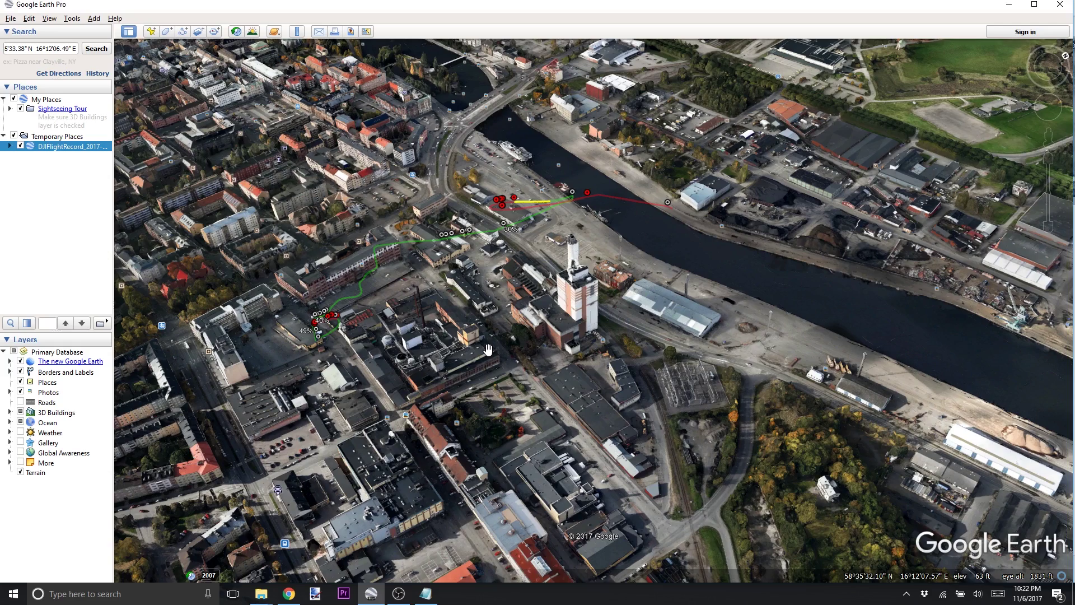
# Step: Examine the recorded drone flight path in 3D, from the takeoff area past the tower and across the river
pyautogui.moveTo(637, 280); pyautogui.dragTo(691, 285)
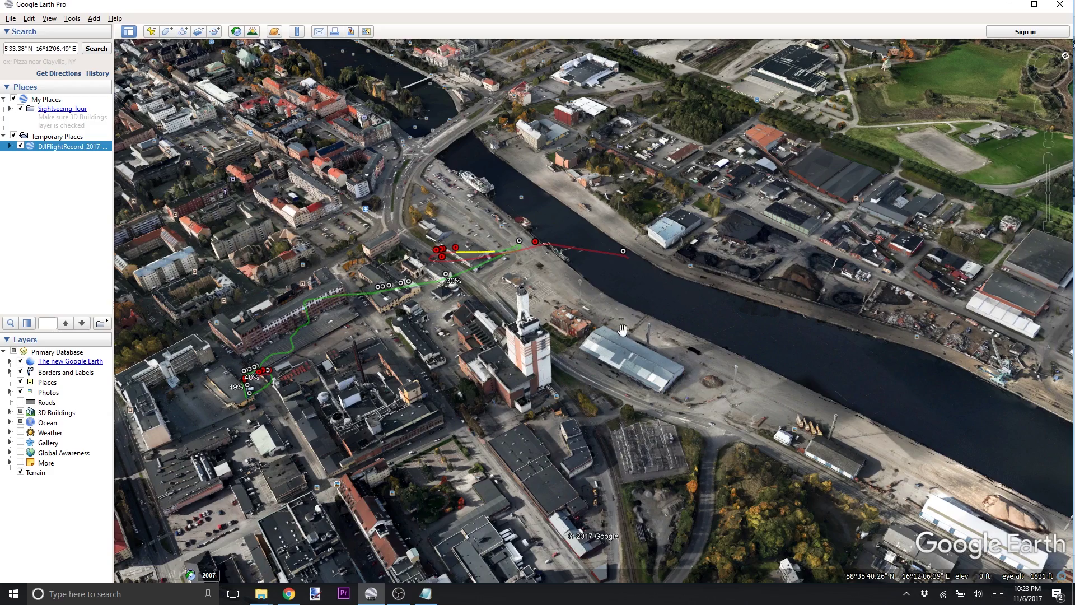
pyautogui.moveTo(565, 317); pyautogui.dragTo(588, 478)
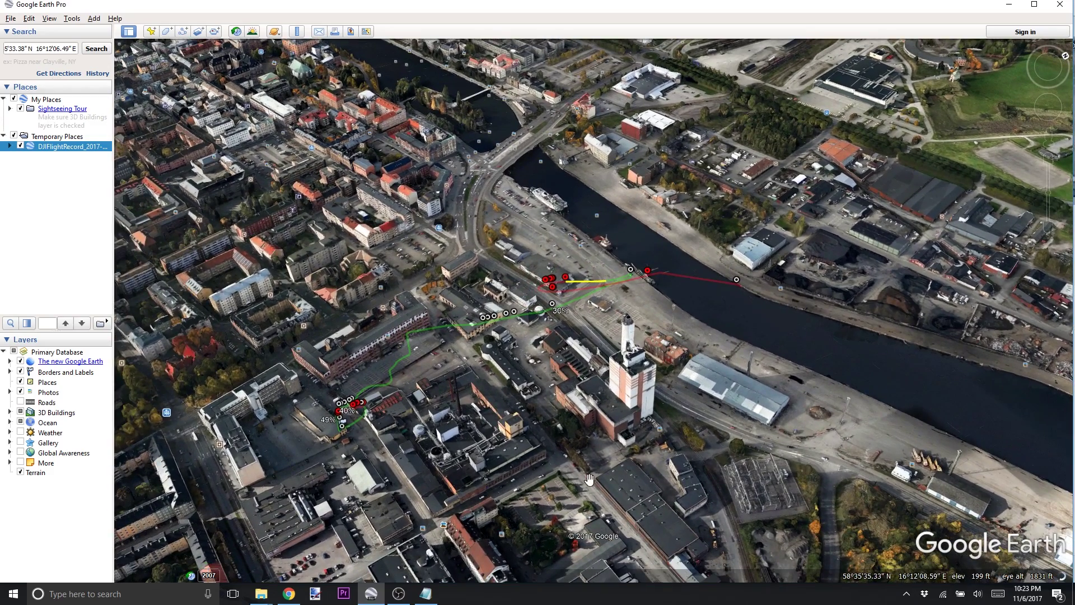
pyautogui.moveTo(557, 417)
pyautogui.mouseDown(button='right')
pyautogui.moveTo(587, 471)
pyautogui.moveTo(690, 495)
pyautogui.mouseUp(button='right')
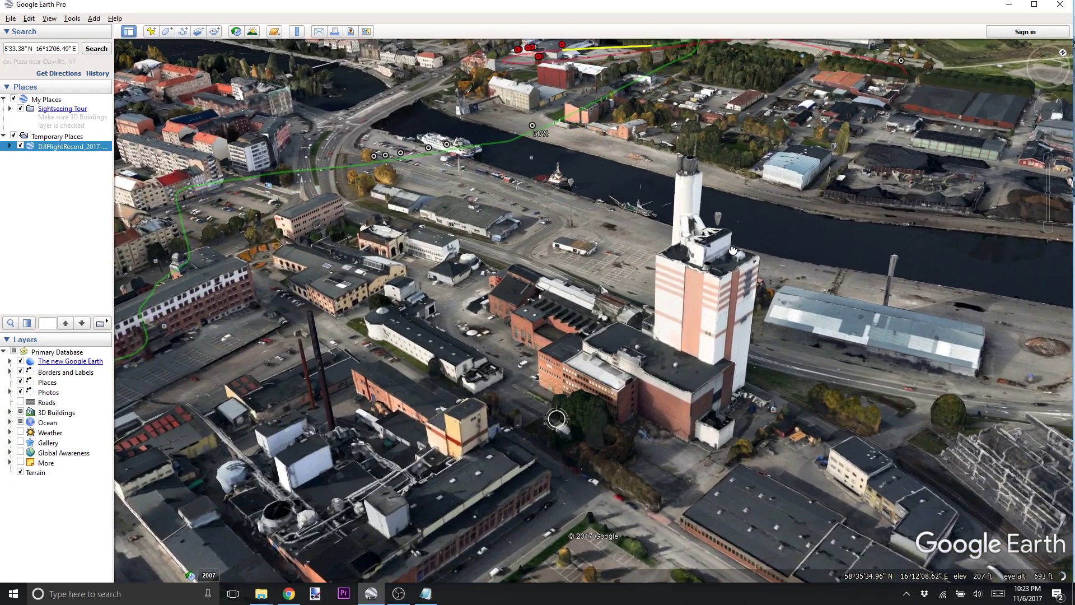
pyautogui.moveTo(732, 250); pyautogui.dragTo(663, 411)
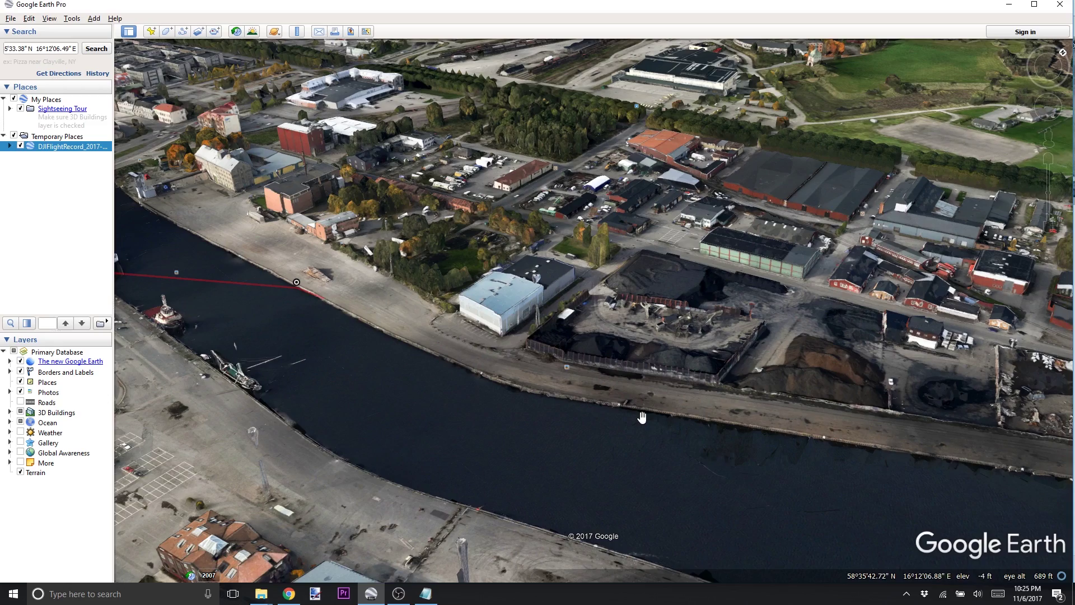
pyautogui.moveTo(631, 404); pyautogui.dragTo(703, 365)
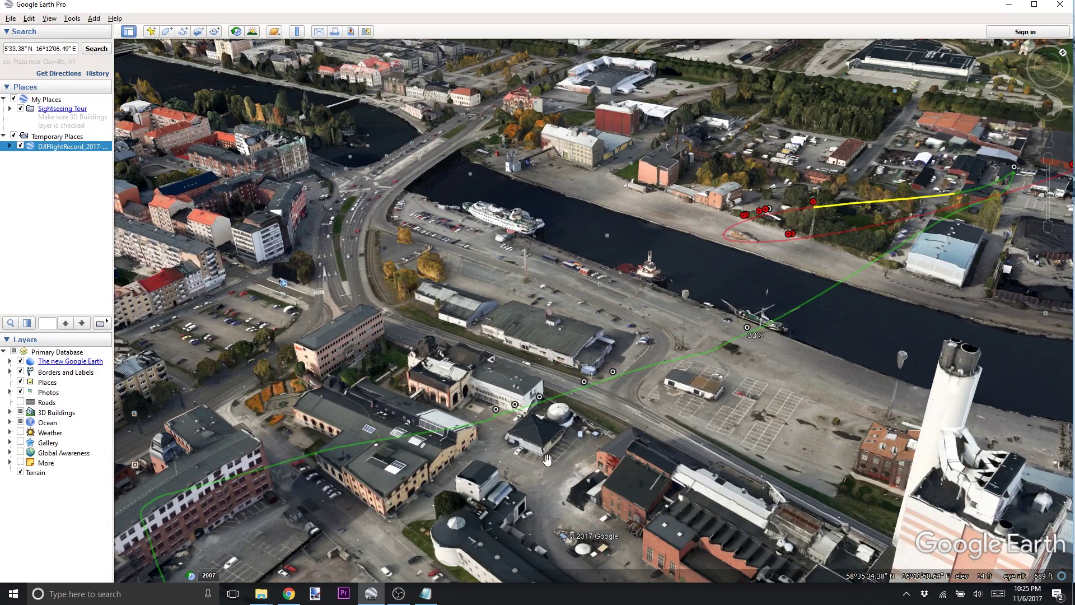
pyautogui.moveTo(634, 449); pyautogui.dragTo(543, 378)
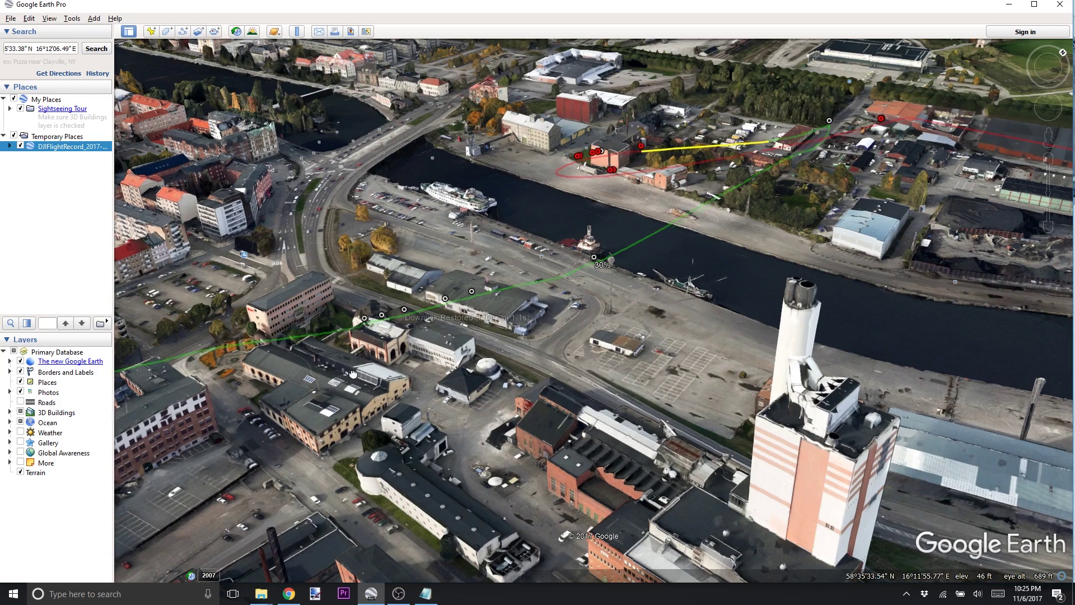
pyautogui.moveTo(336, 381); pyautogui.dragTo(531, 317)
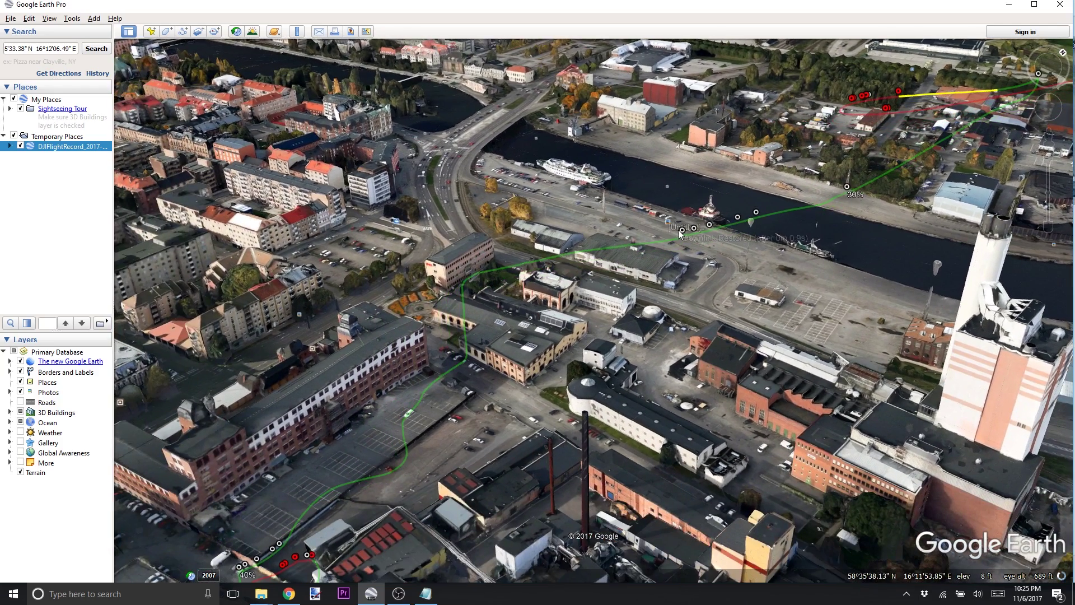
pyautogui.moveTo(531, 356); pyautogui.dragTo(602, 280)
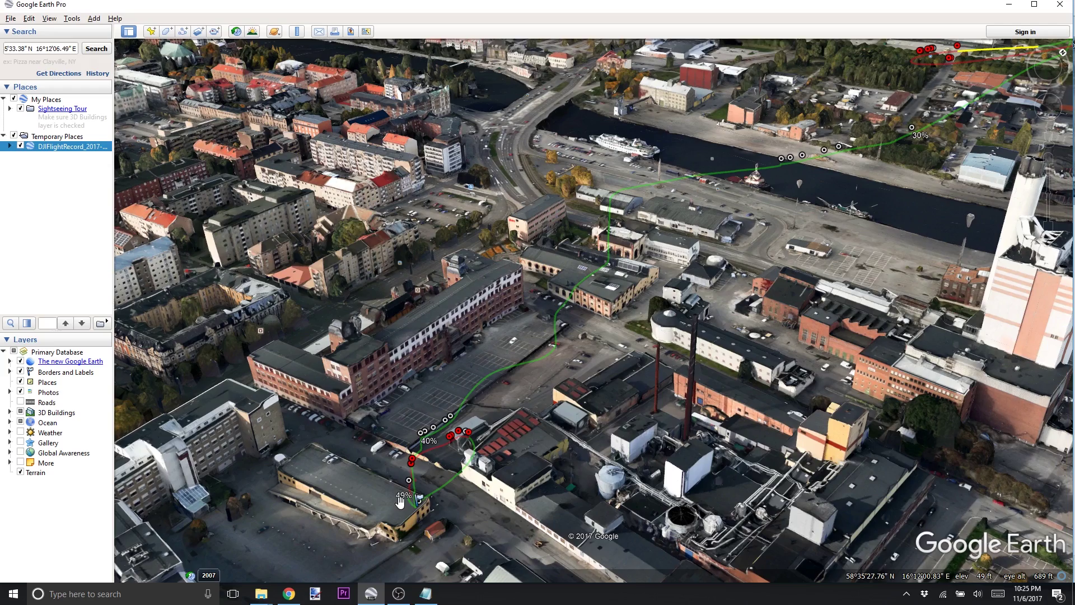
pyautogui.scroll(-2, 401, 498)
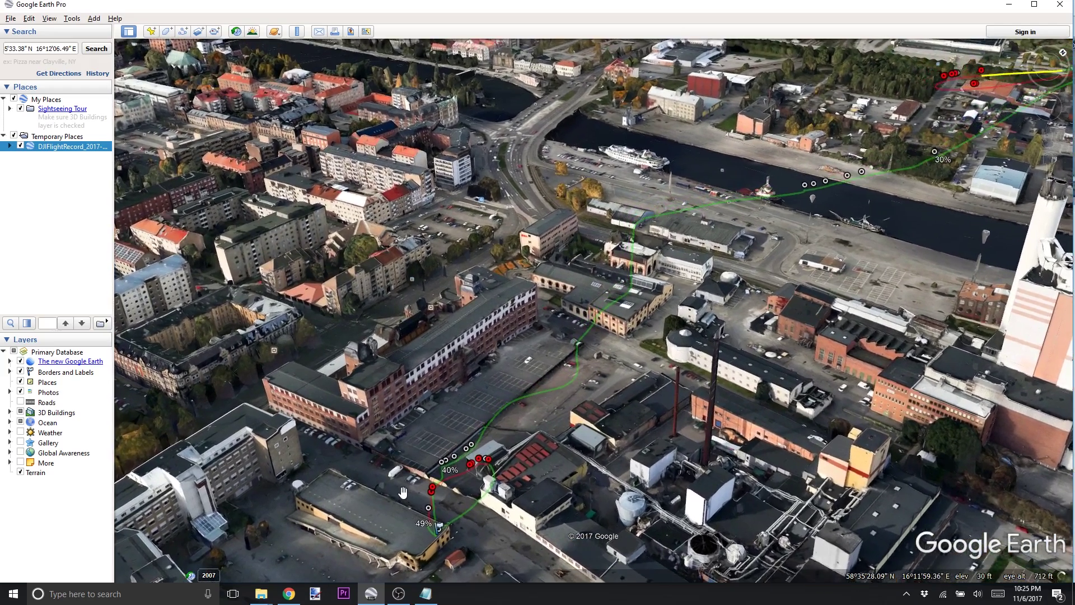
pyautogui.scroll(2, 403, 491)
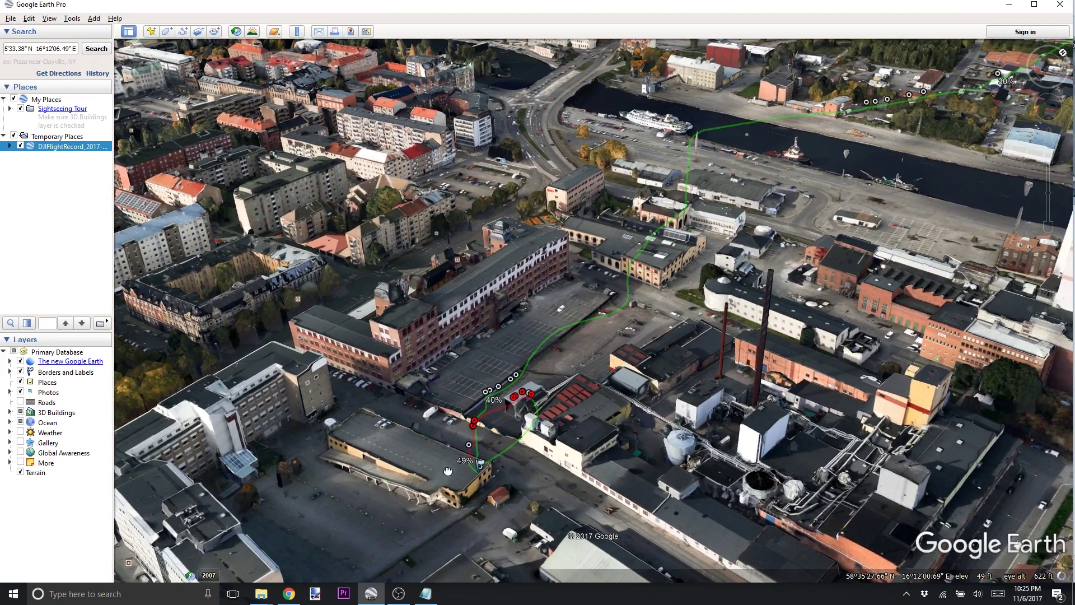
pyautogui.scroll(-2, 412, 555)
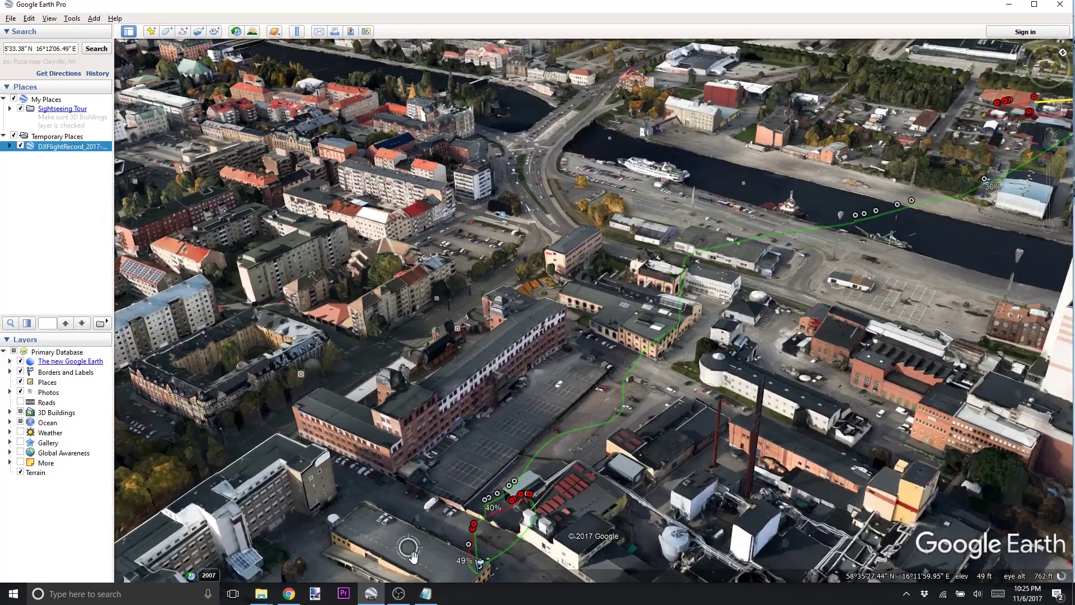
pyautogui.scroll(2, 413, 556)
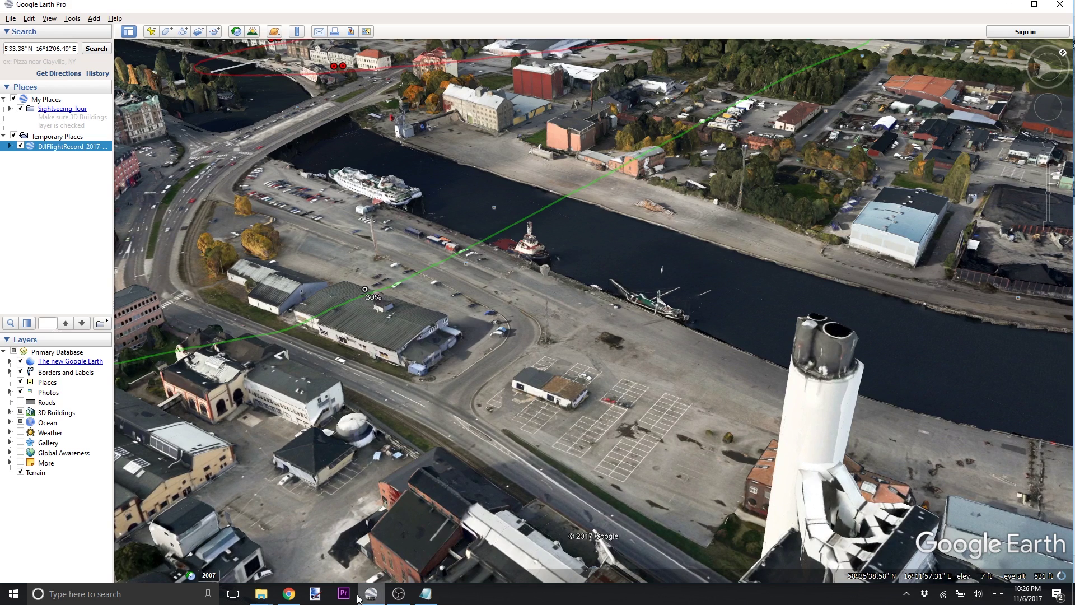
# Step: Switch to Chrome and review the log upload page's Android and Apple instructions, highlighting each device heading
pyautogui.click(288, 593)
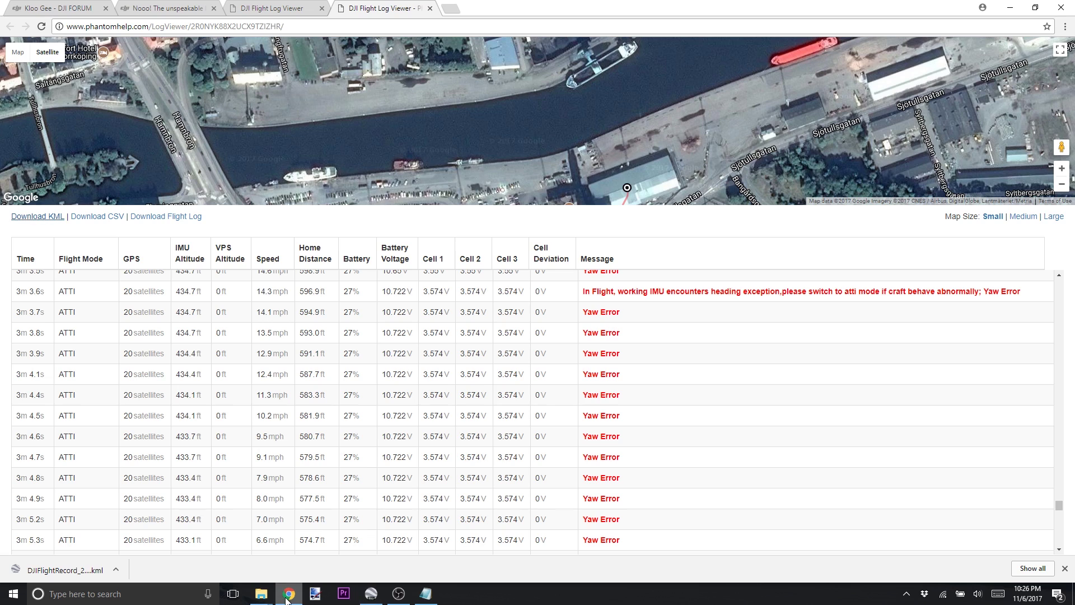
pyautogui.click(259, 11)
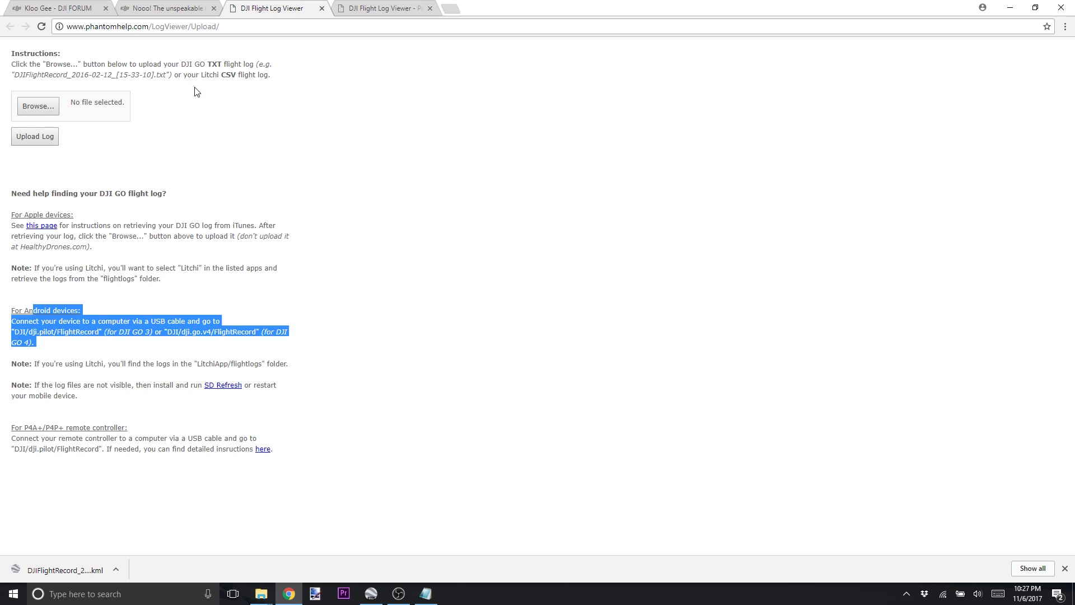
pyautogui.click(70, 380)
pyautogui.moveTo(13, 314); pyautogui.dragTo(84, 312)
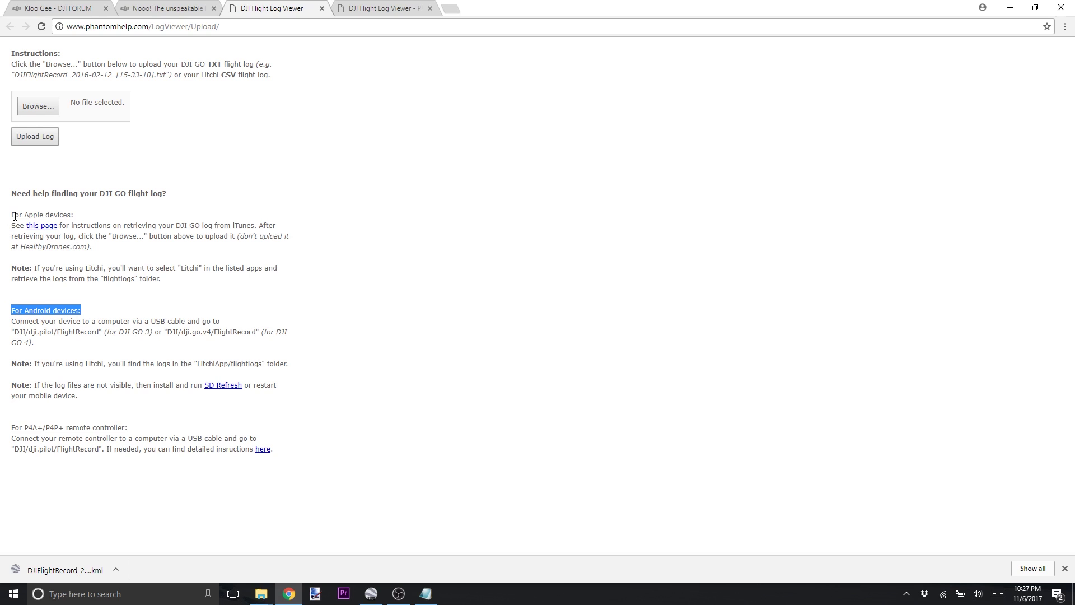
pyautogui.moveTo(14, 214); pyautogui.dragTo(83, 215)
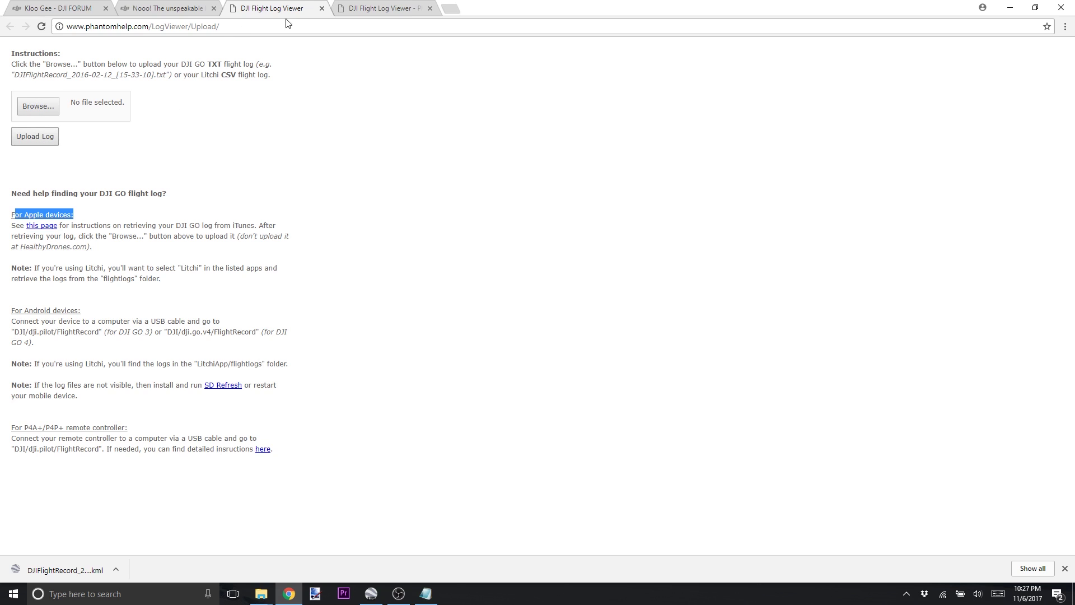
# Step: Return to the start of the processed flight log, reload its page and select the web address
pyautogui.click(361, 8)
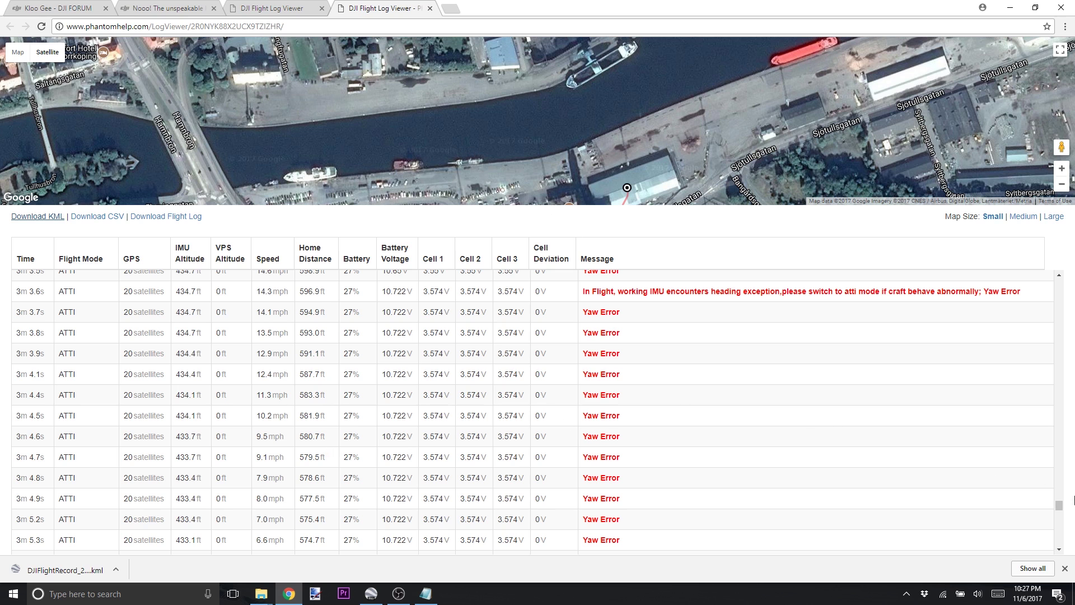
pyautogui.scroll(5, 1060, 492)
pyautogui.moveTo(1059, 499); pyautogui.dragTo(1059, 278)
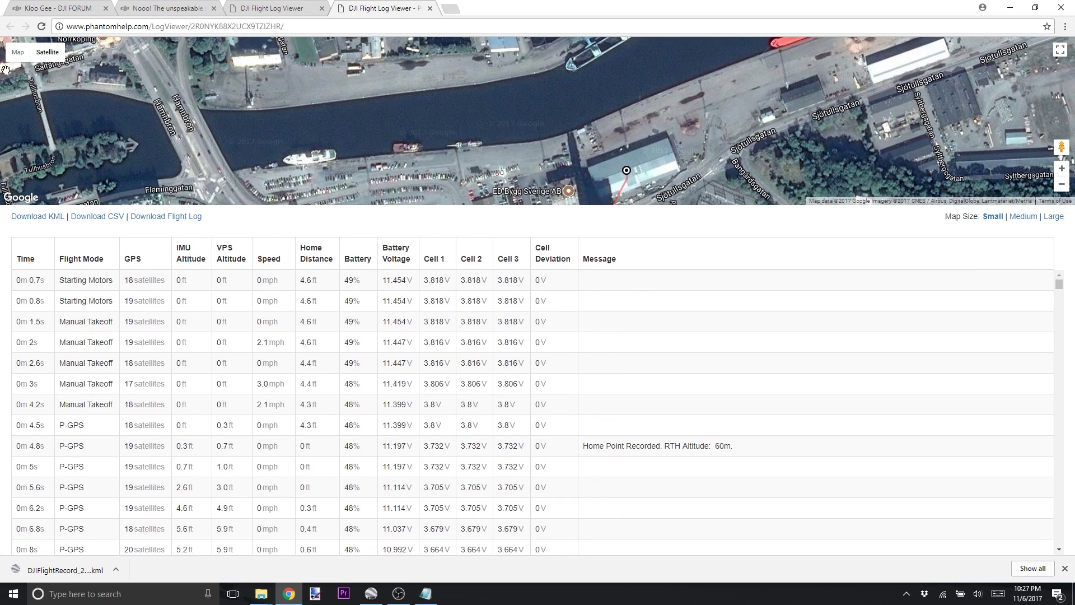
pyautogui.click(42, 26)
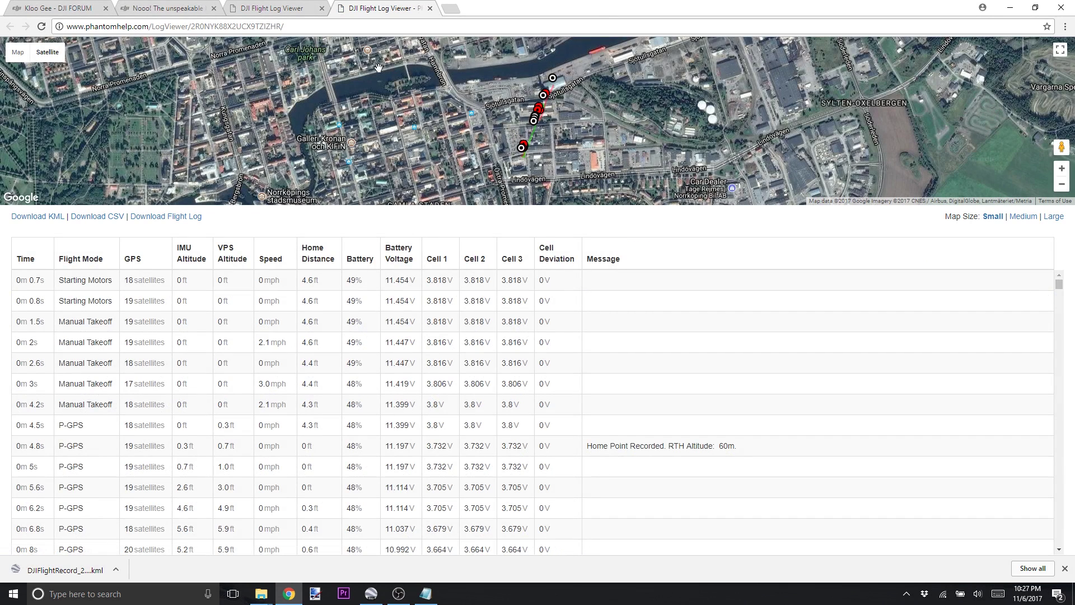
pyautogui.click(199, 27)
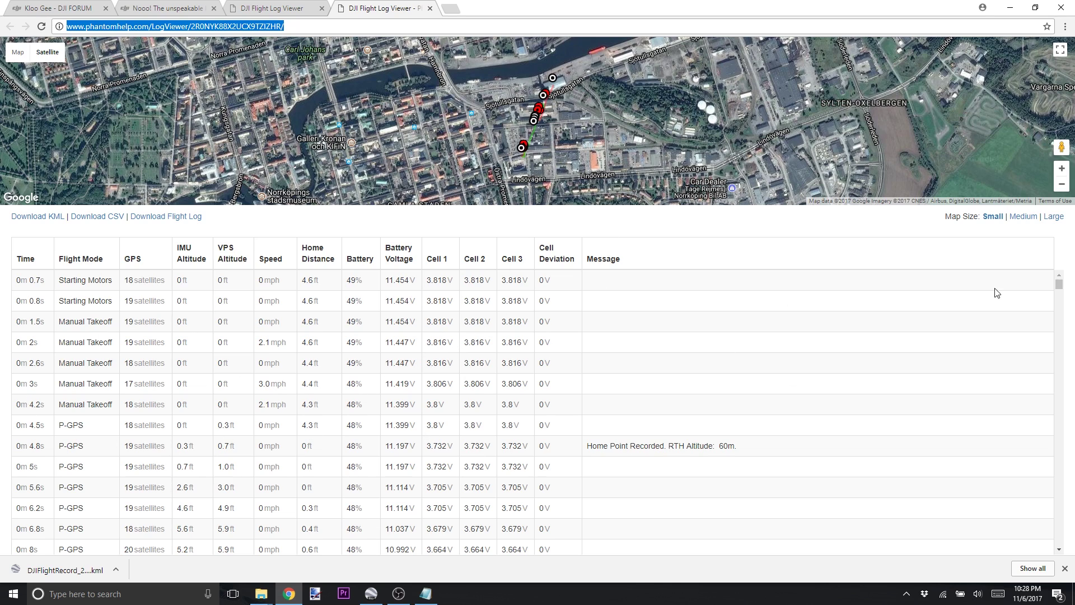
# Step: Review the yaw and compass error entries in the log, and highlight the home point message near the start
pyautogui.moveTo(1058, 284); pyautogui.dragTo(1058, 306)
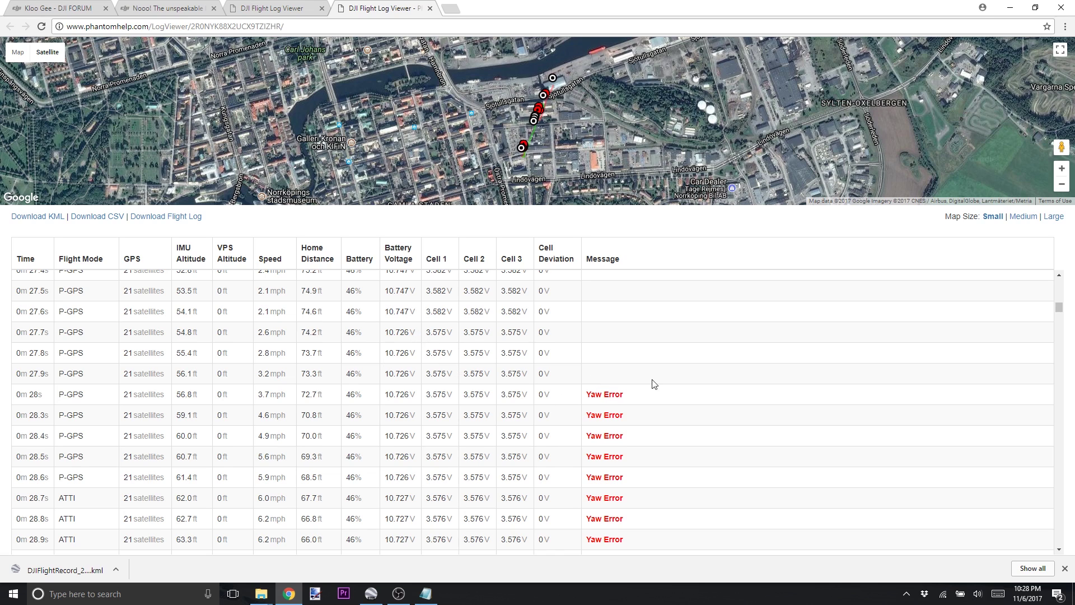
pyautogui.scroll(-5, 738, 399)
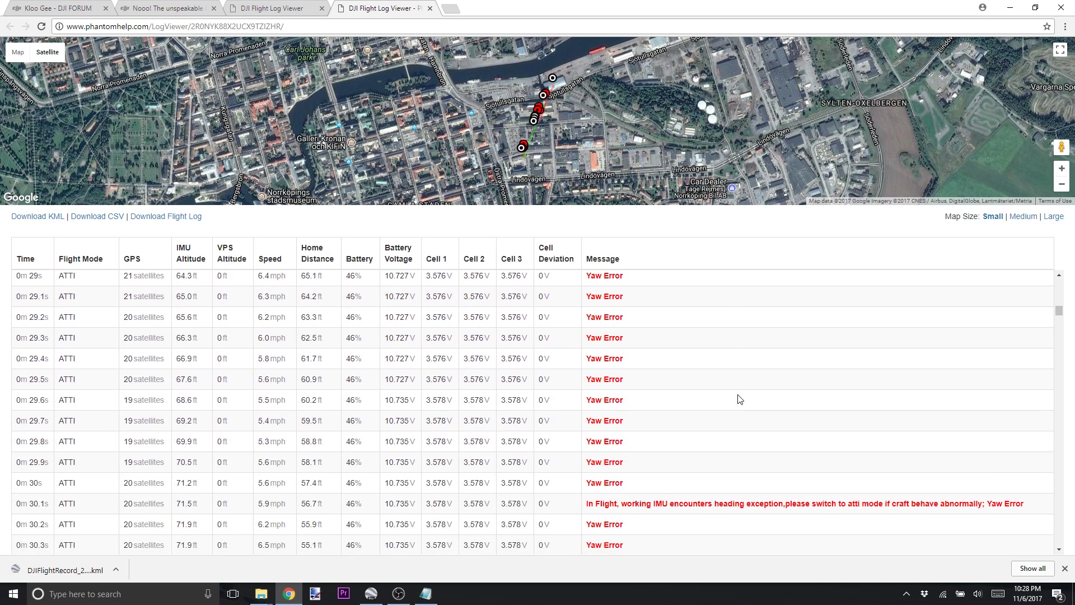
pyautogui.scroll(-8, 738, 399)
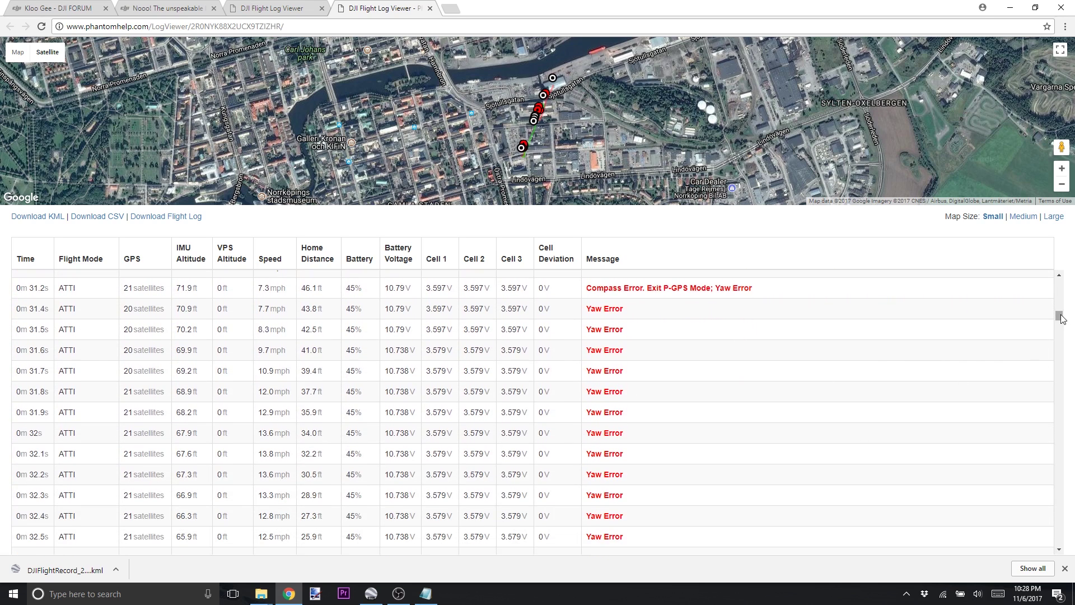
pyautogui.moveTo(1062, 318); pyautogui.dragTo(1058, 281)
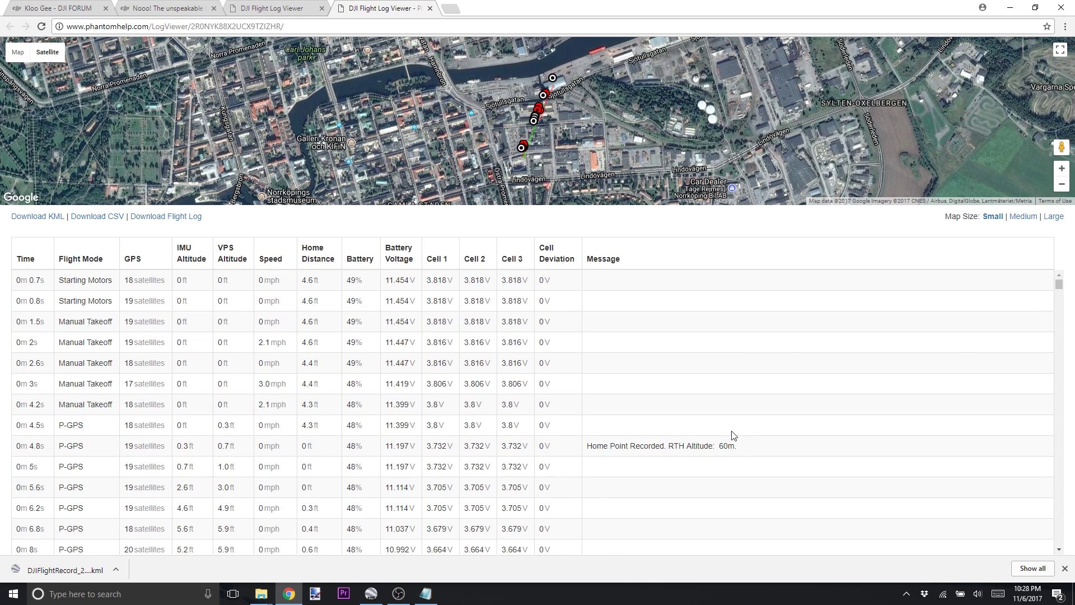
pyautogui.moveTo(743, 446); pyautogui.dragTo(593, 456)
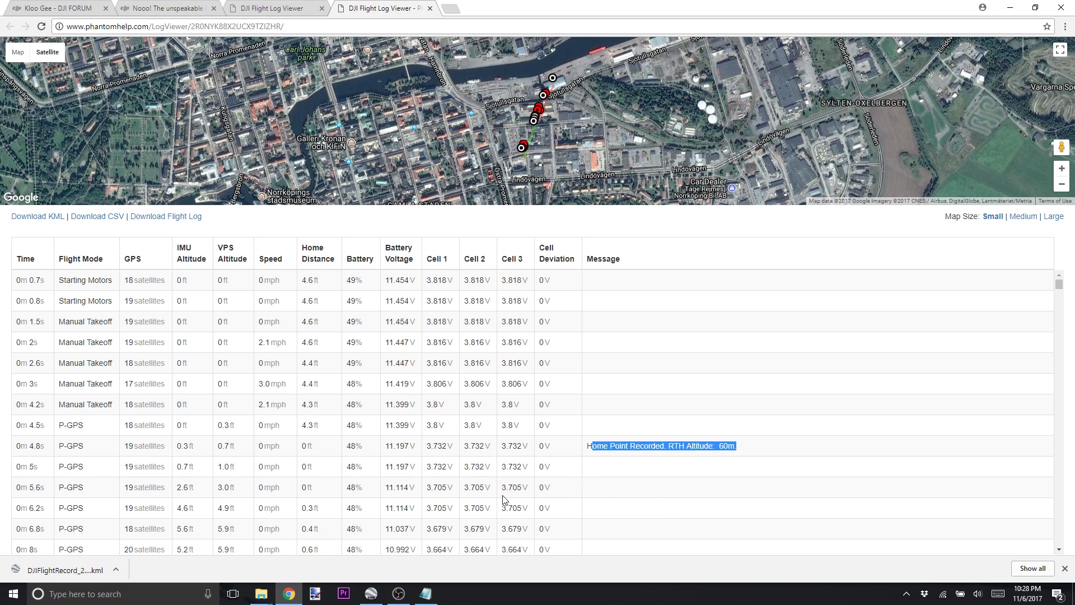
# Step: Switch to Notepad to view the raw flight record text file, and minimize it
pyautogui.click(424, 596)
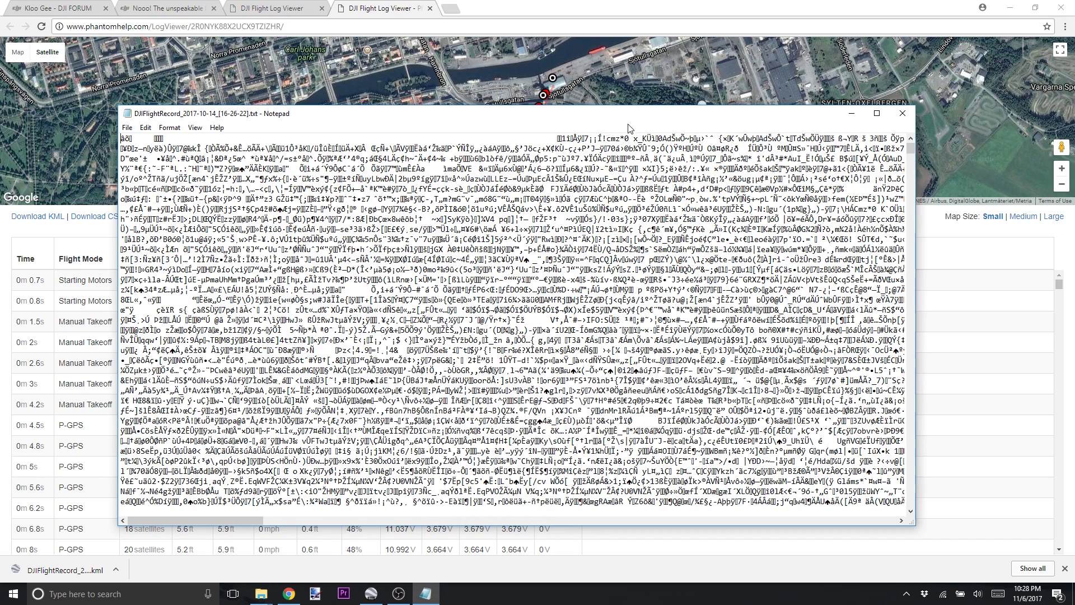
pyautogui.click(852, 115)
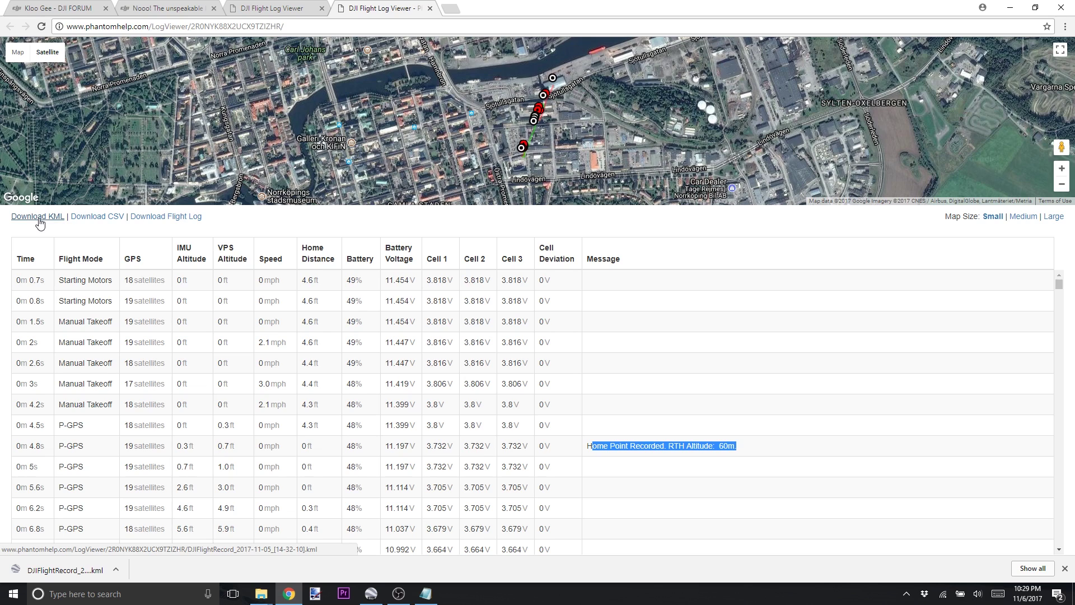
# Step: Show the loaded flight record's options in Google Earth Pro, and download the log's KML file from Chrome
pyautogui.click(371, 594)
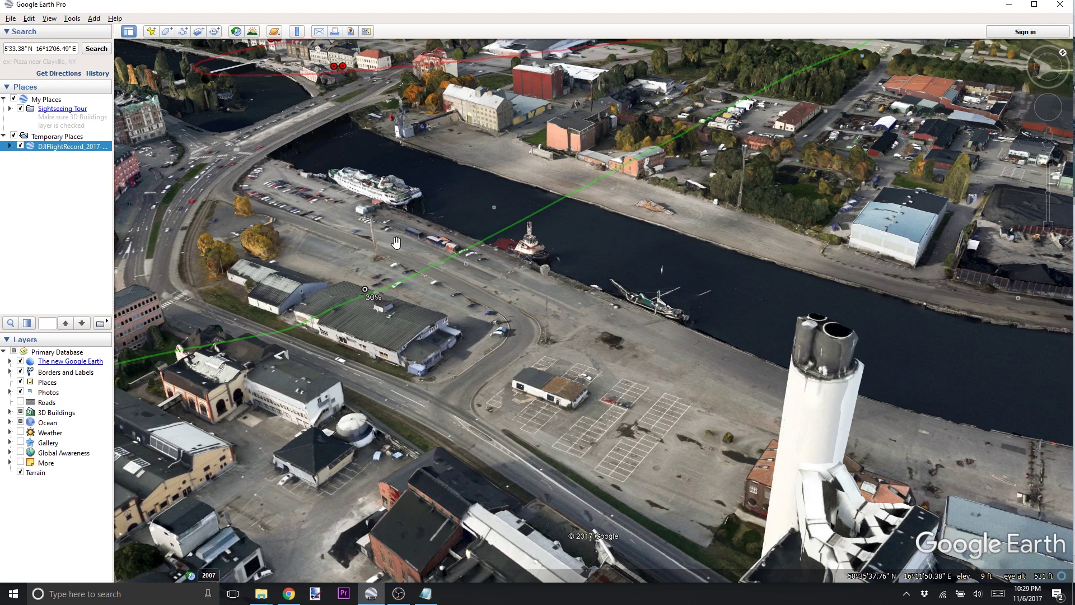
pyautogui.rightClick(50, 150)
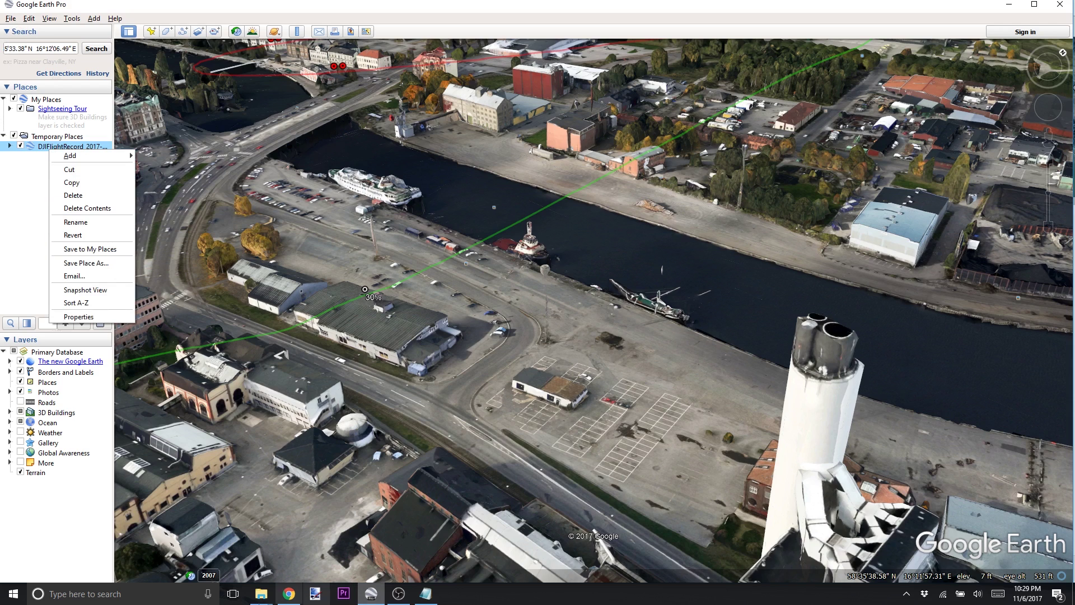
pyautogui.click(289, 593)
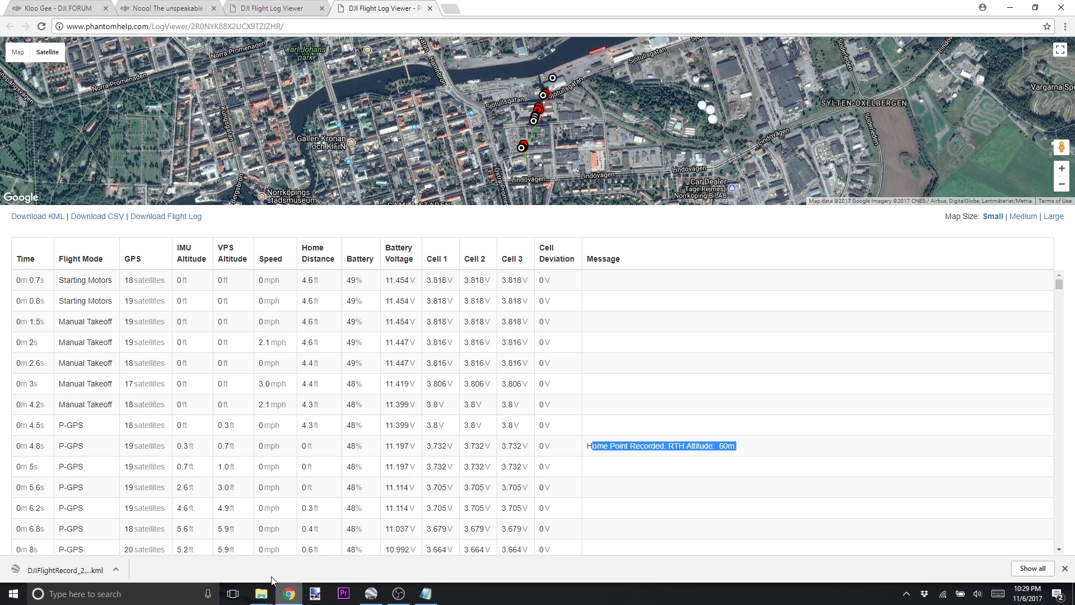
pyautogui.click(38, 216)
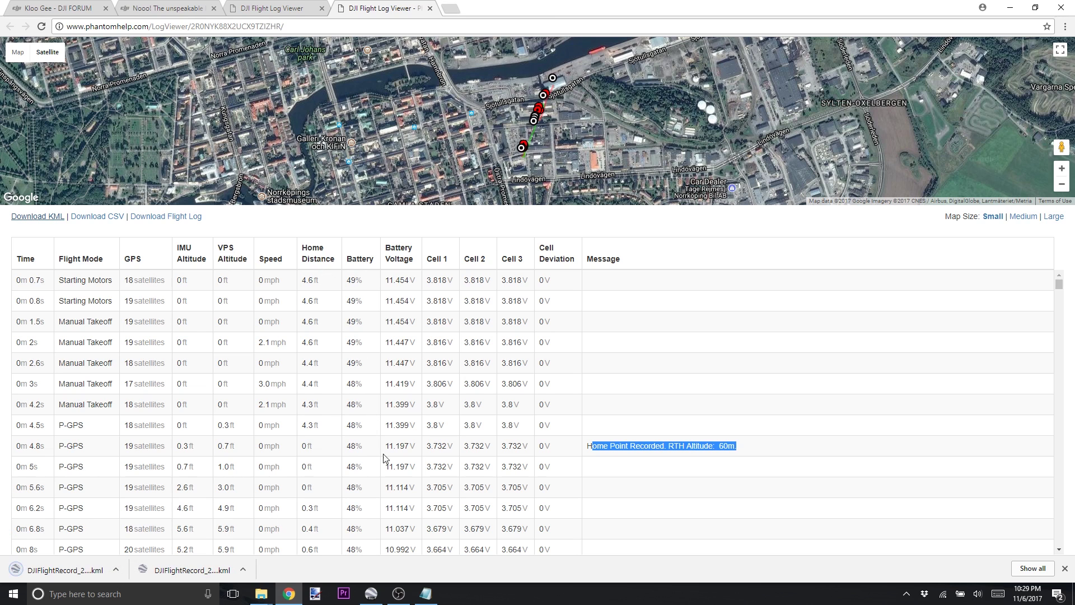
# Step: Switch to Google Earth Pro and open DJIFlightRecord_2017-11-05_[14-32-10].kml from the Downloads folder, reloading the already loaded file
pyautogui.click(371, 592)
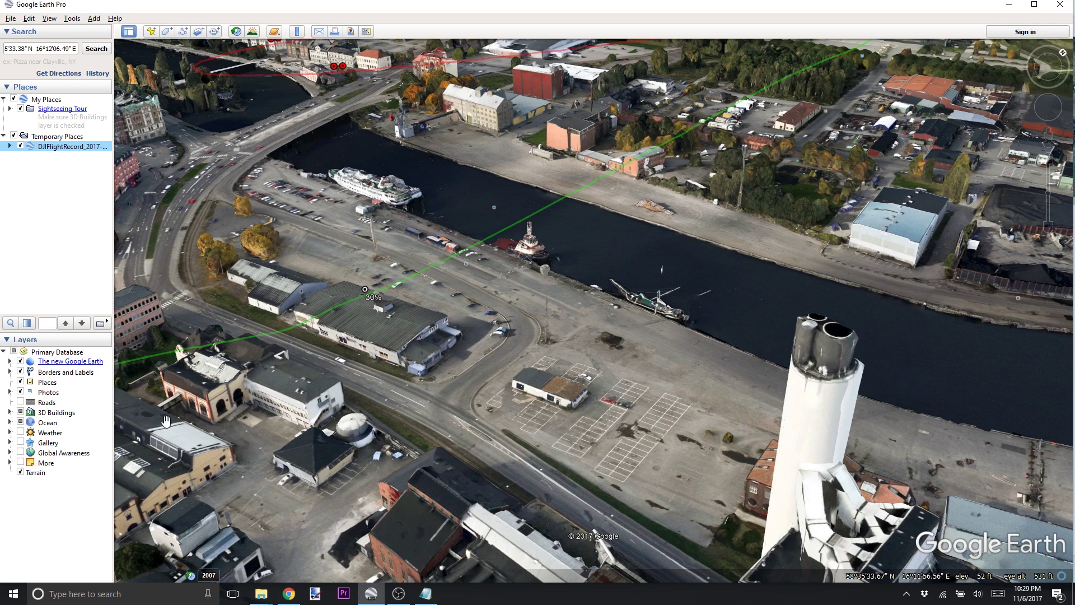
pyautogui.click(11, 19)
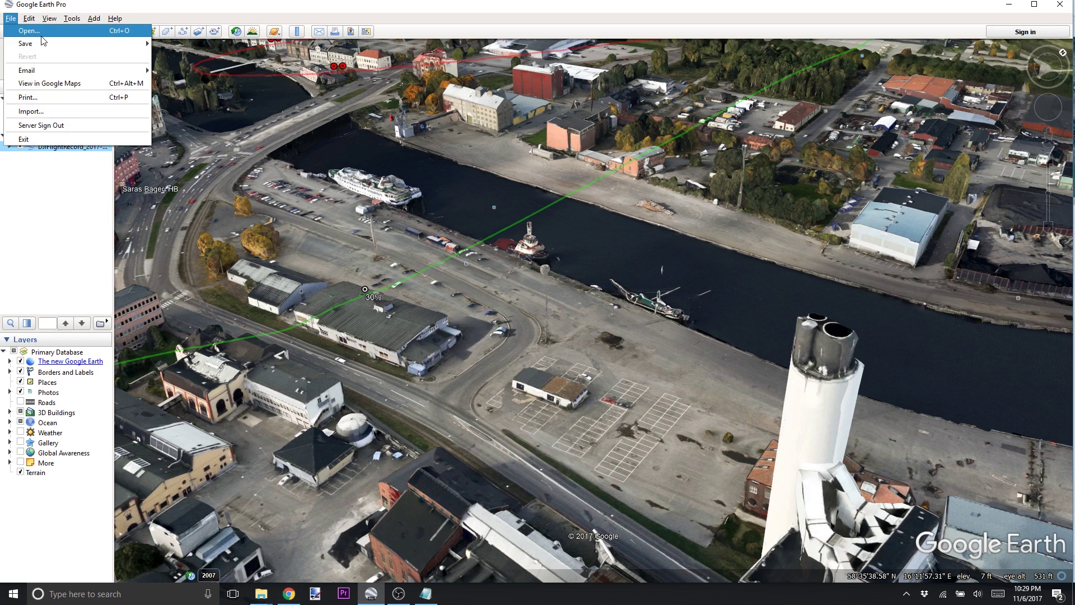
pyautogui.click(41, 31)
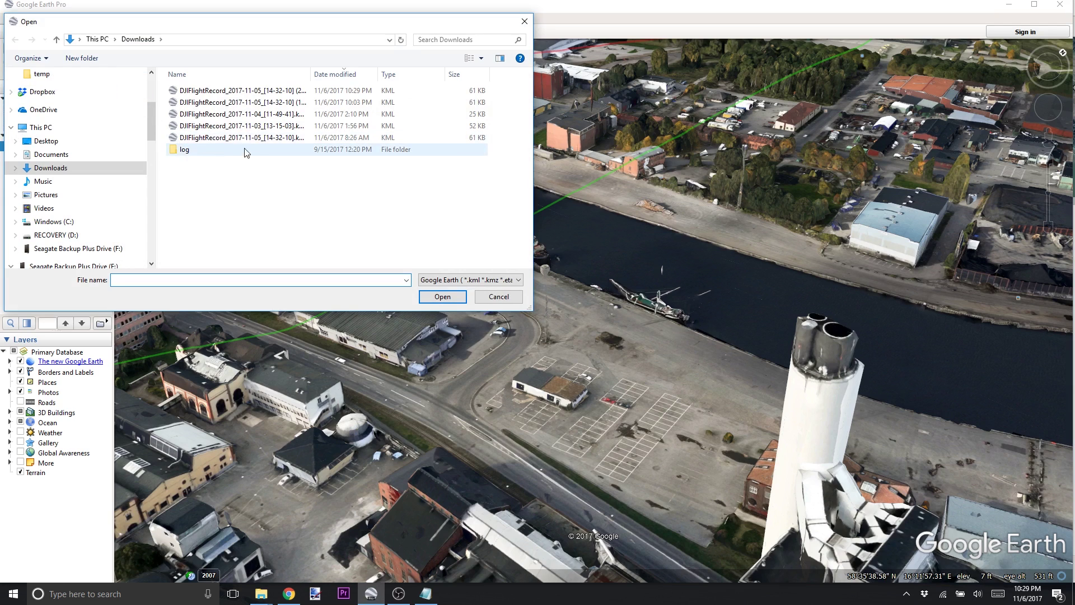
pyautogui.click(255, 139)
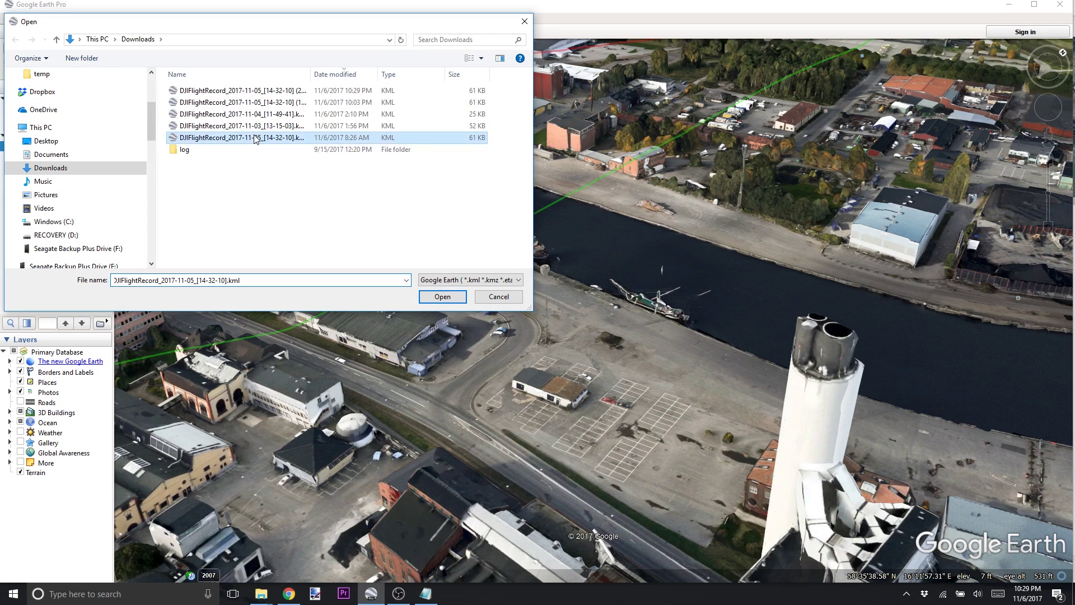
pyautogui.click(428, 295)
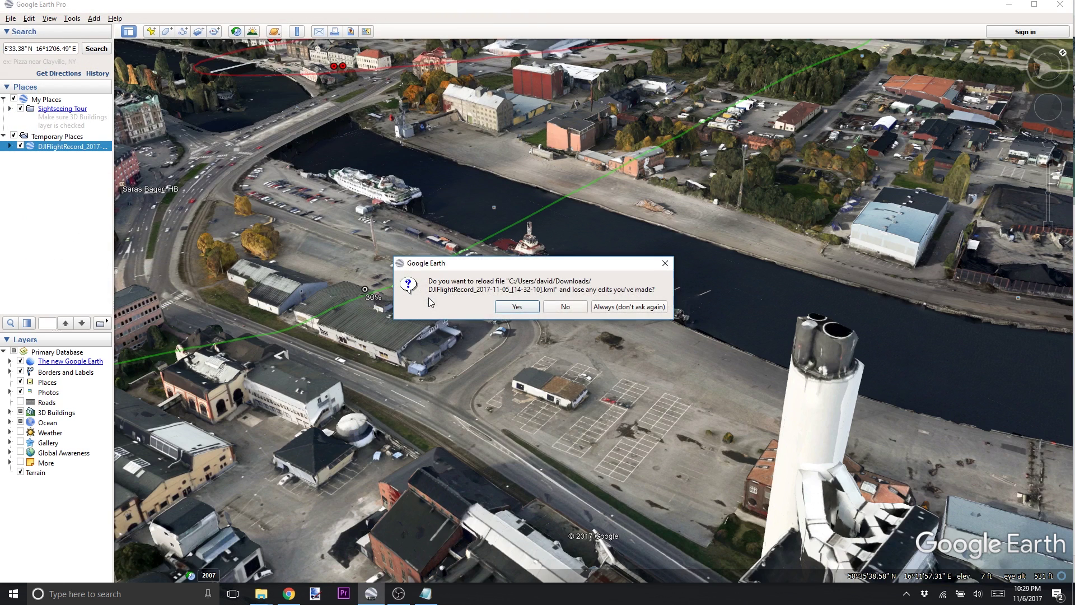
pyautogui.click(517, 307)
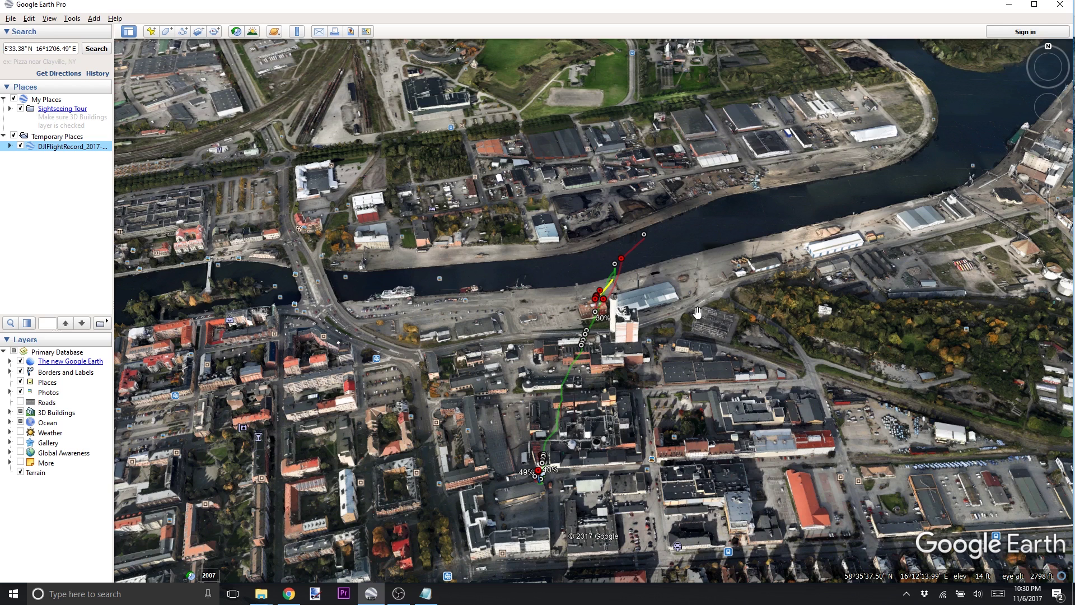
# Step: Check the flight log page in Chrome, and return to Google Earth Pro to view the whole flight path over the city
pyautogui.click(287, 599)
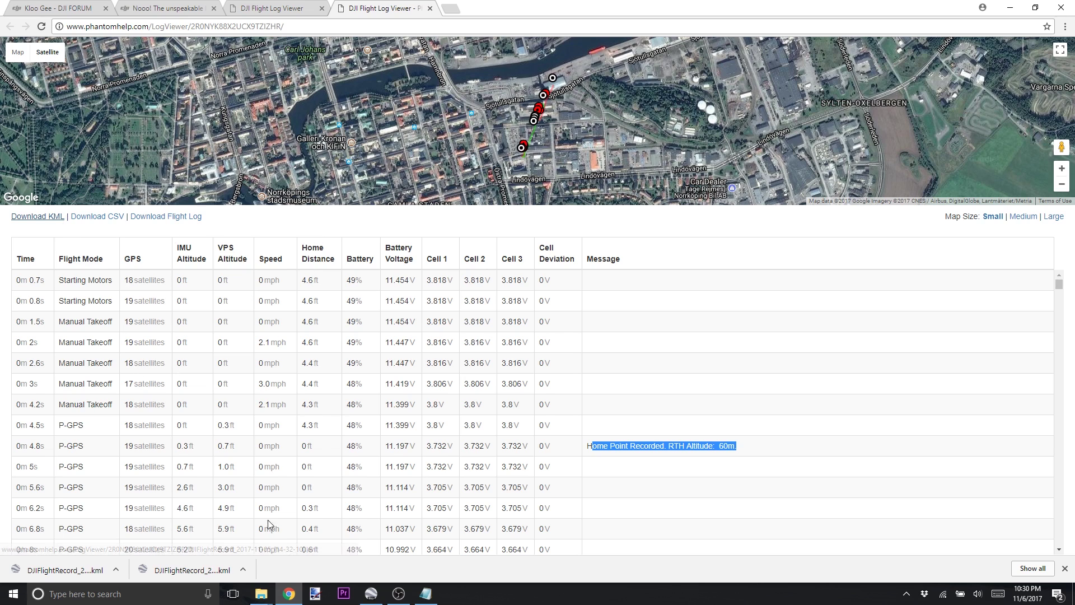
pyautogui.click(372, 593)
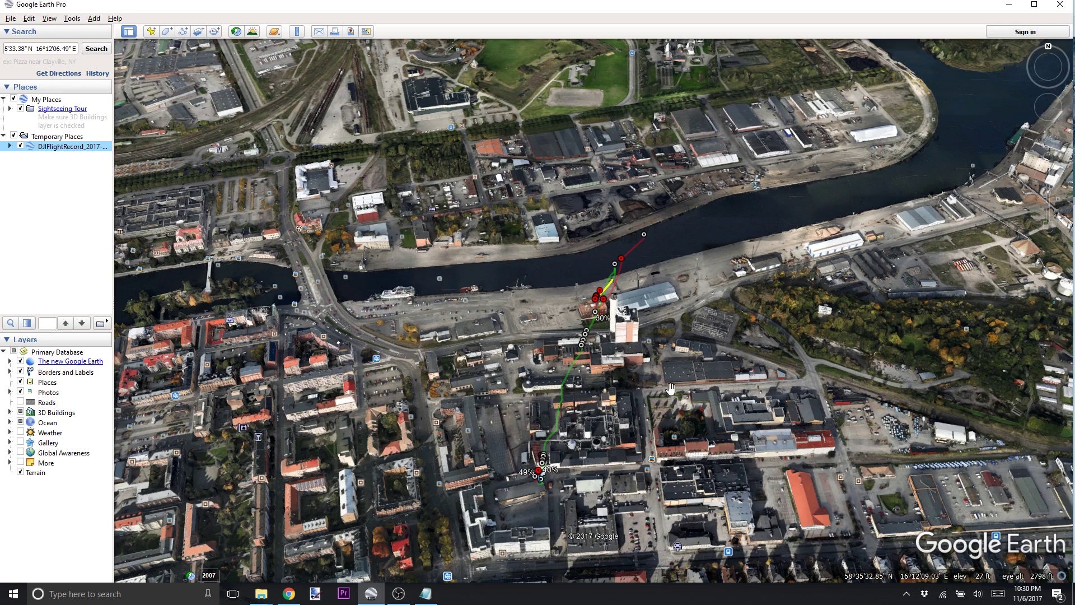
pyautogui.moveTo(1034, 223)
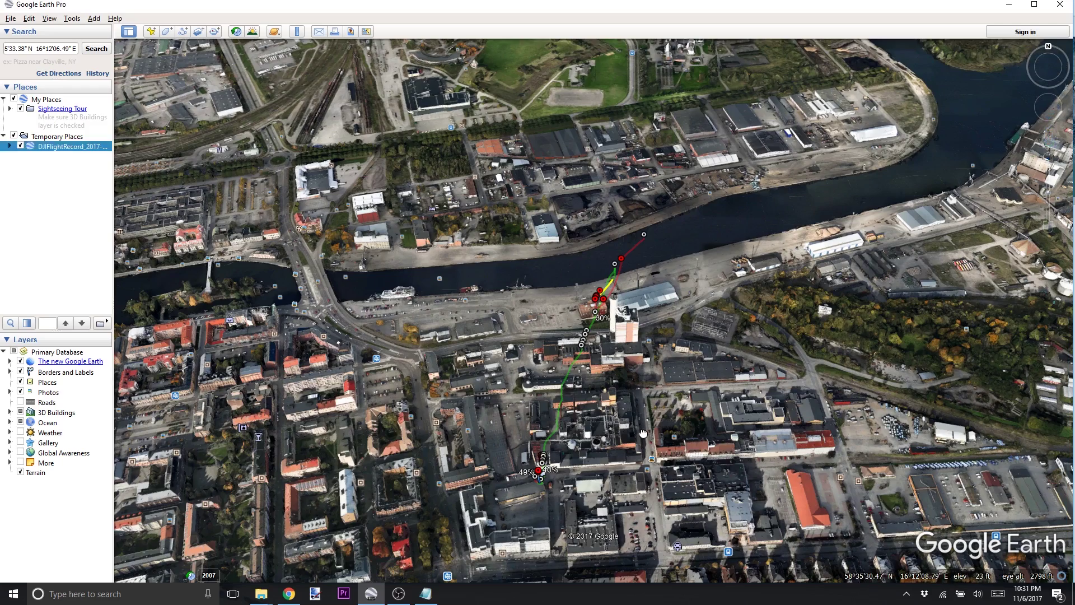
pyautogui.moveTo(642, 430); pyautogui.dragTo(641, 399)
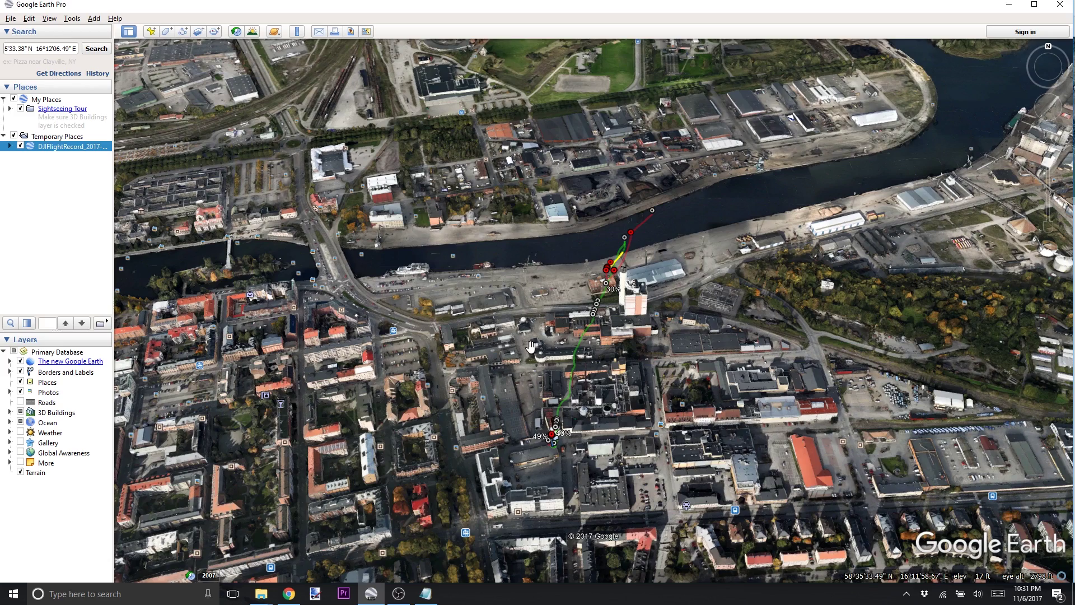
pyautogui.moveTo(528, 352)
pyautogui.mouseDown()
pyautogui.moveTo(379, 271)
pyautogui.moveTo(512, 314)
pyautogui.moveTo(727, 254)
pyautogui.moveTo(564, 223)
pyautogui.moveTo(468, 415)
pyautogui.moveTo(358, 381)
pyautogui.moveTo(463, 336)
pyautogui.moveTo(485, 338)
pyautogui.moveTo(519, 367)
pyautogui.mouseUp()
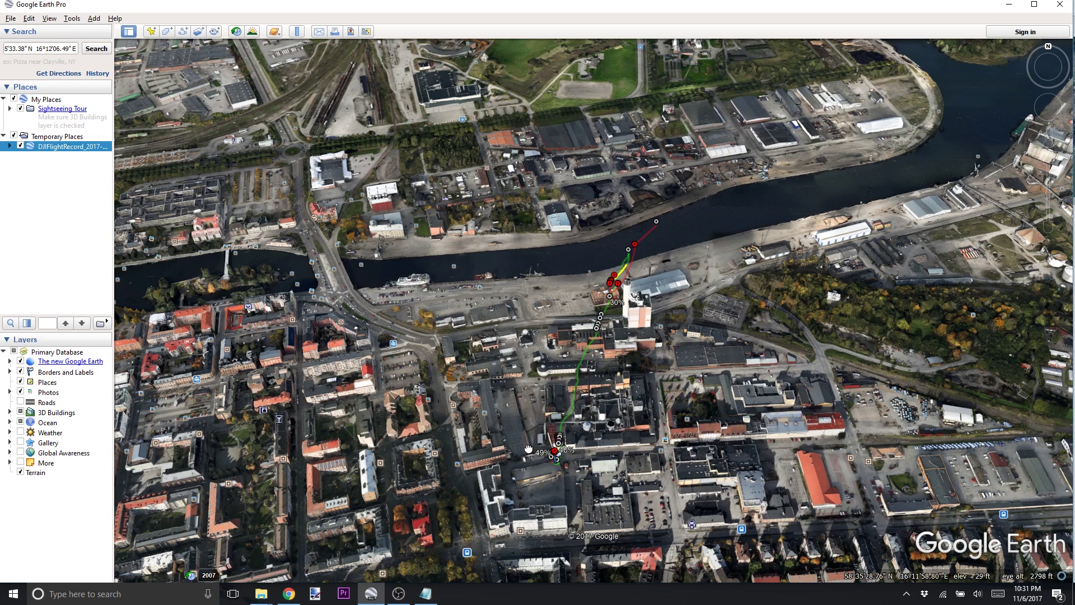
# Step: Examine the takeoff area and first stretch of the flight path, both close up and in relation to the tall tower and river
pyautogui.scroll(1, 521, 470)
pyautogui.scroll(5, 522, 470)
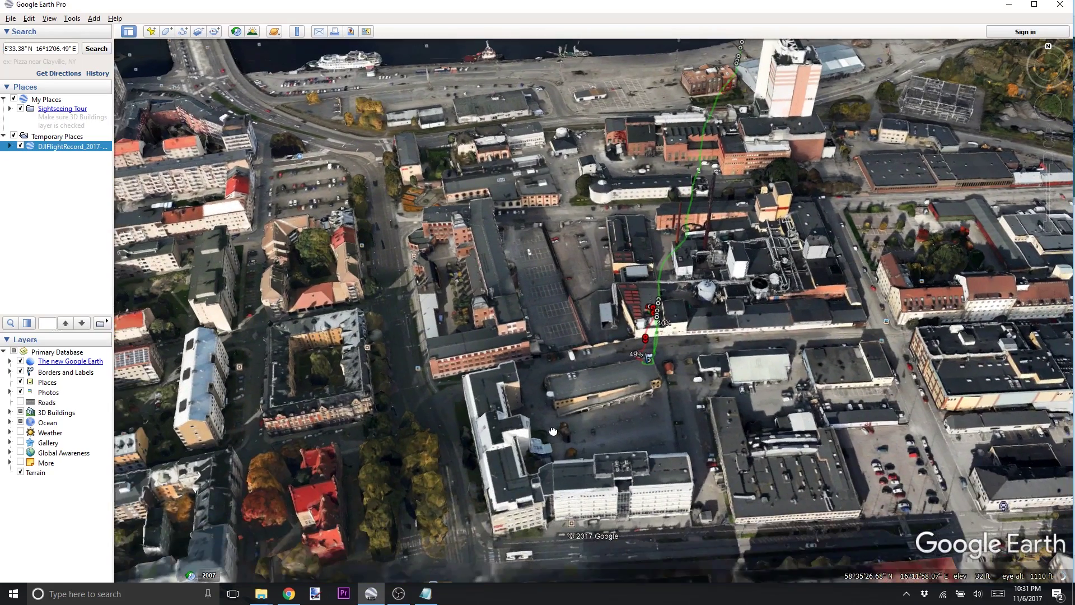
pyautogui.moveTo(552, 431); pyautogui.dragTo(492, 453)
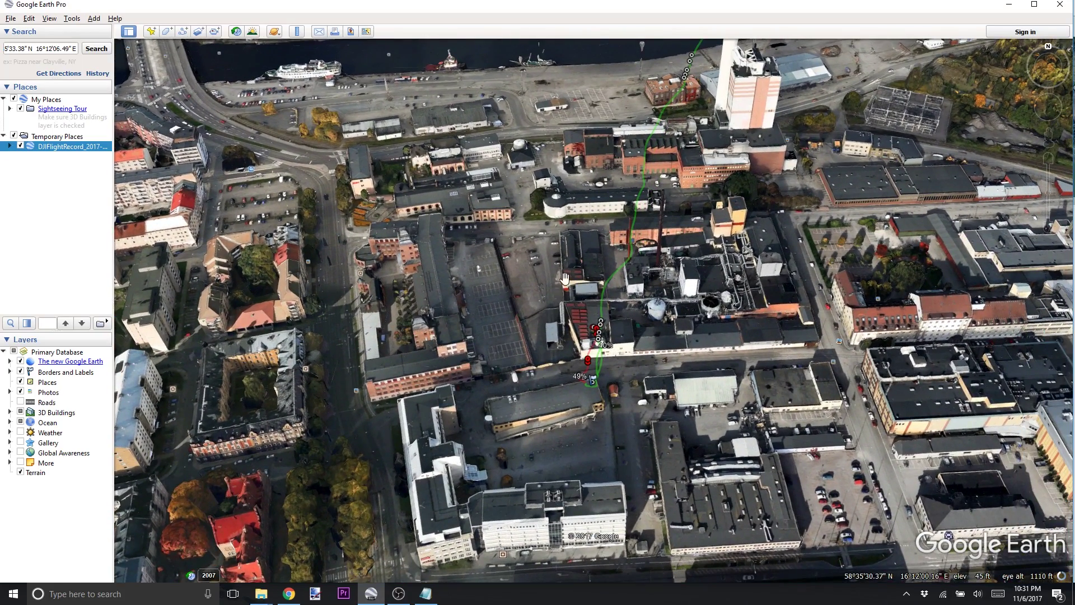
pyautogui.scroll(-5, 522, 342)
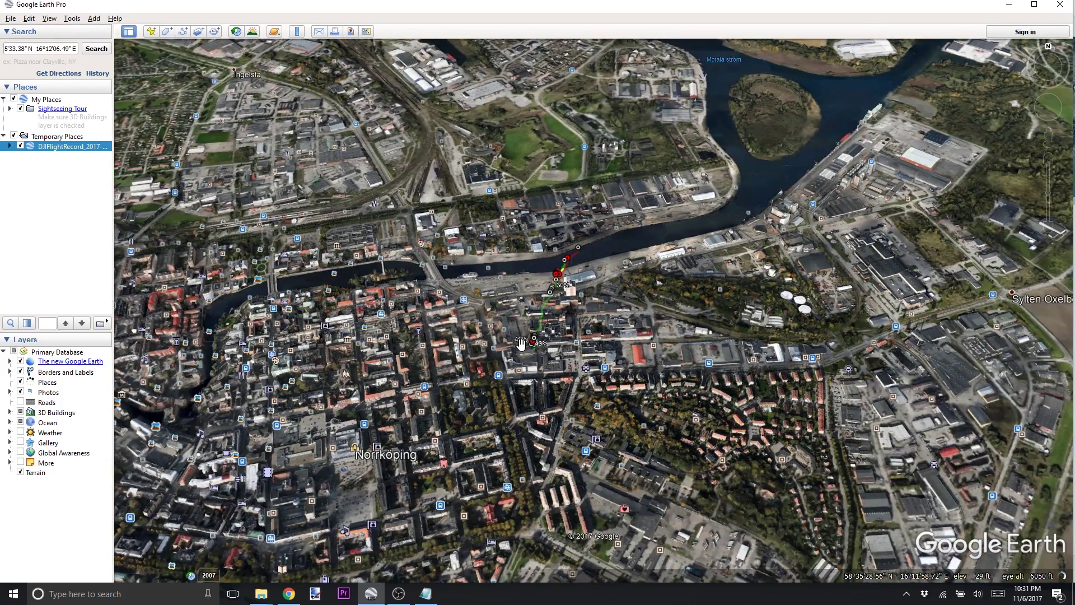
pyautogui.scroll(-1, 521, 342)
pyautogui.scroll(6, 520, 343)
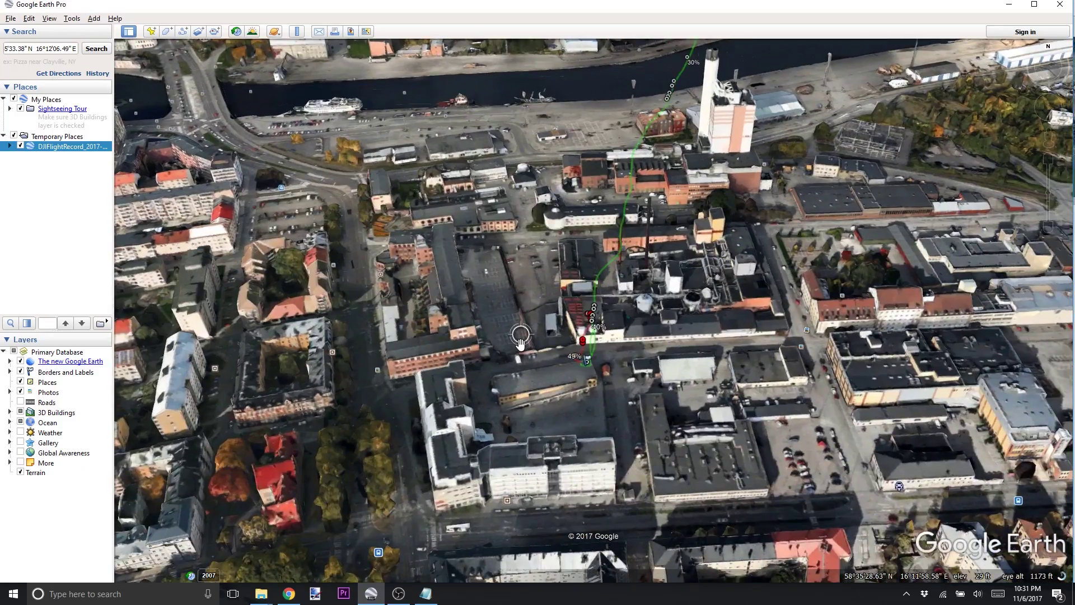
pyautogui.scroll(-2, 519, 344)
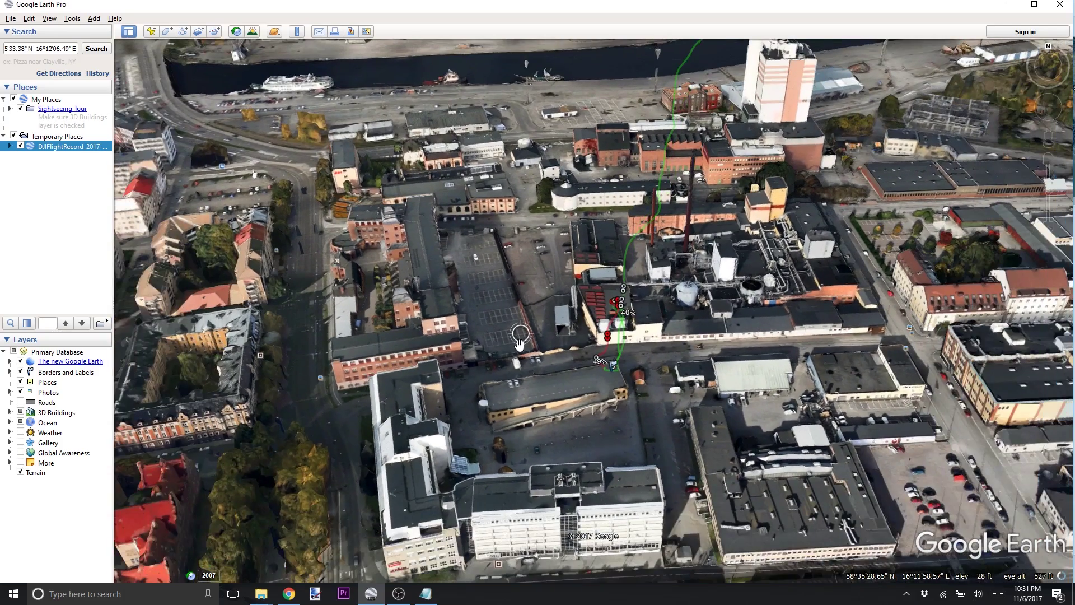
pyautogui.scroll(2, 519, 344)
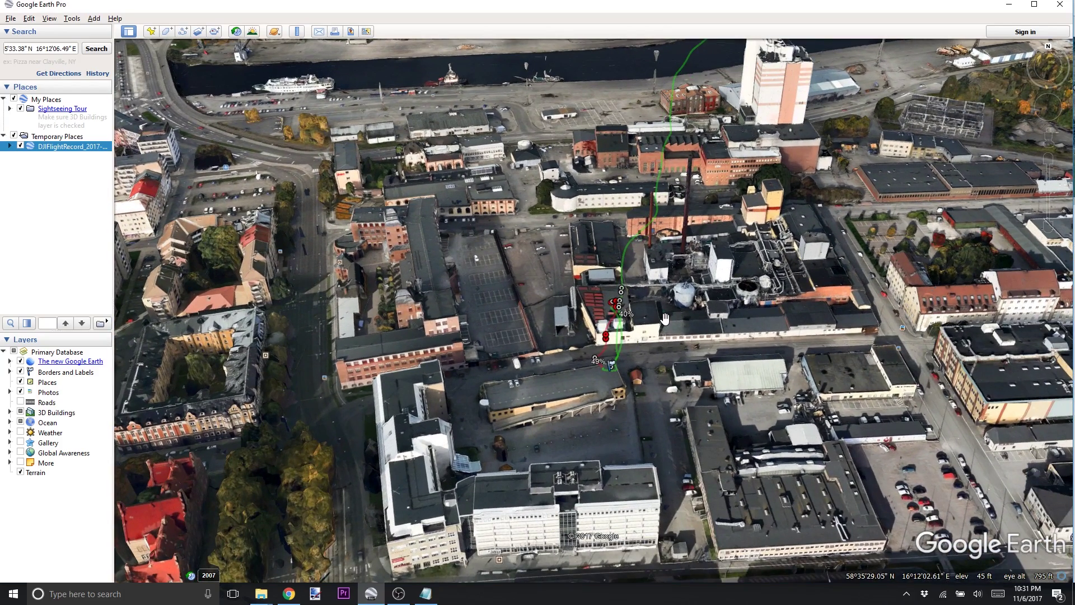
pyautogui.scroll(-3, 665, 318)
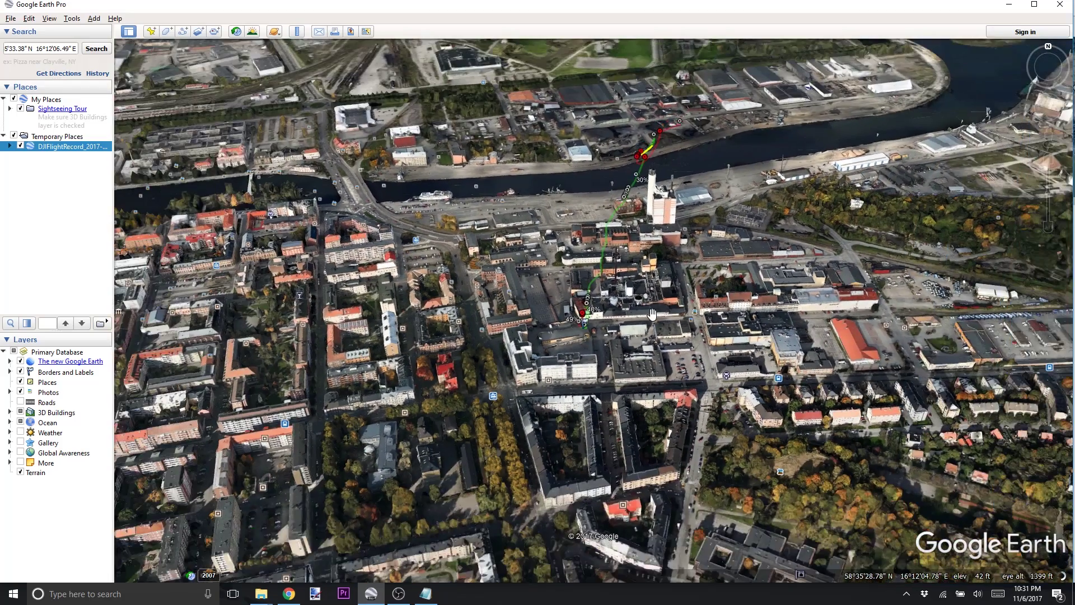
pyautogui.moveTo(653, 314); pyautogui.dragTo(614, 375)
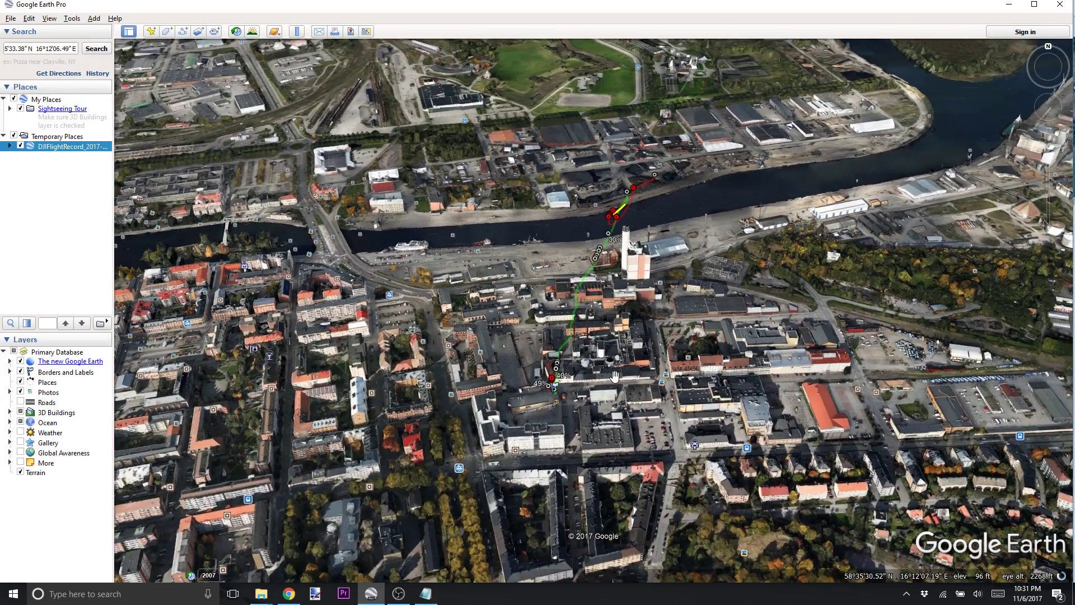
pyautogui.scroll(3, 614, 375)
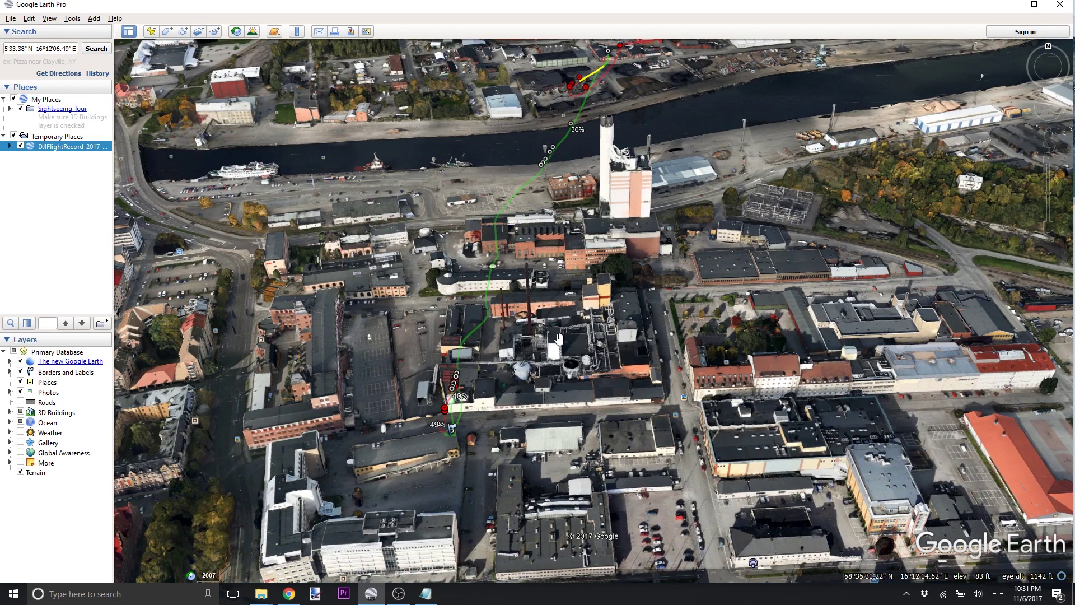
# Step: Examine the flight path's course and height above the buildings from several tilted and rotated viewing angles
pyautogui.press('Up')
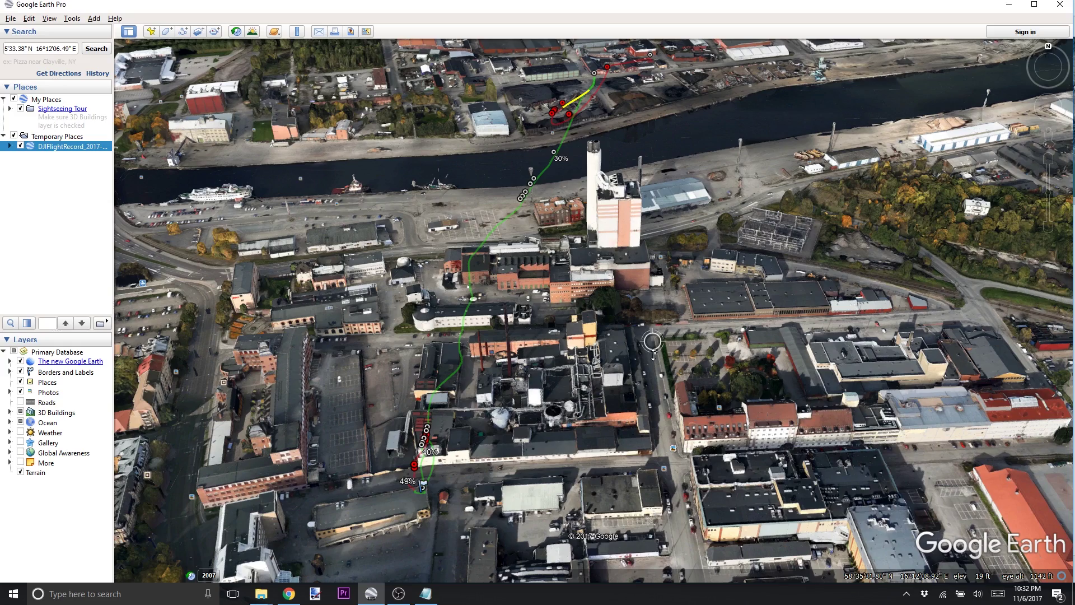
pyautogui.moveTo(652, 354)
pyautogui.mouseDown(button='right')
pyautogui.moveTo(650, 388)
pyautogui.moveTo(652, 294)
pyautogui.mouseUp(button='right')
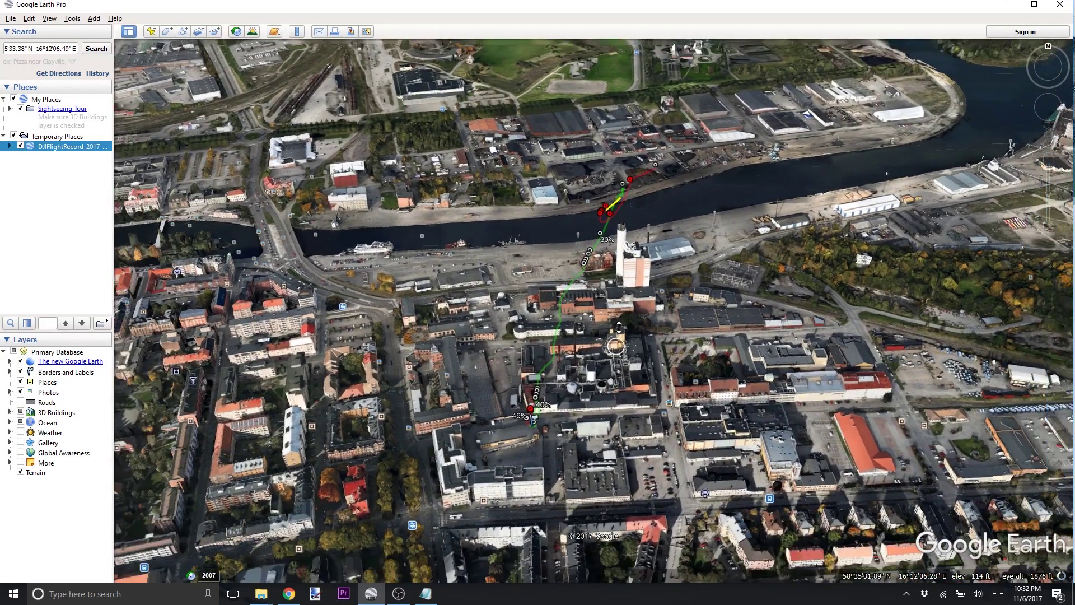
pyautogui.moveTo(618, 327); pyautogui.dragTo(610, 393, button='right')
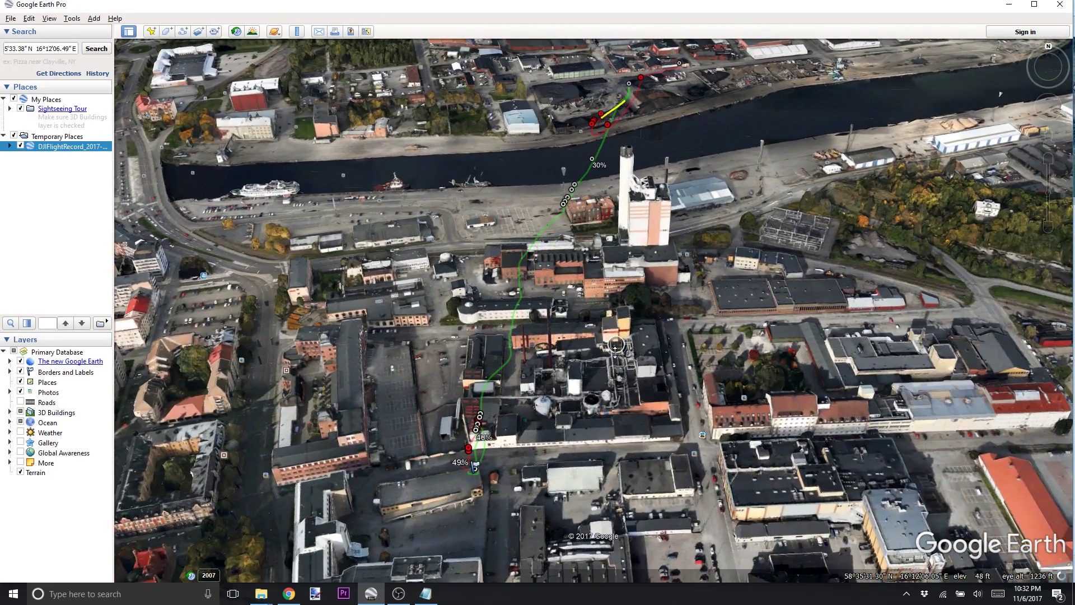
pyautogui.moveTo(615, 351); pyautogui.dragTo(644, 365, button='right')
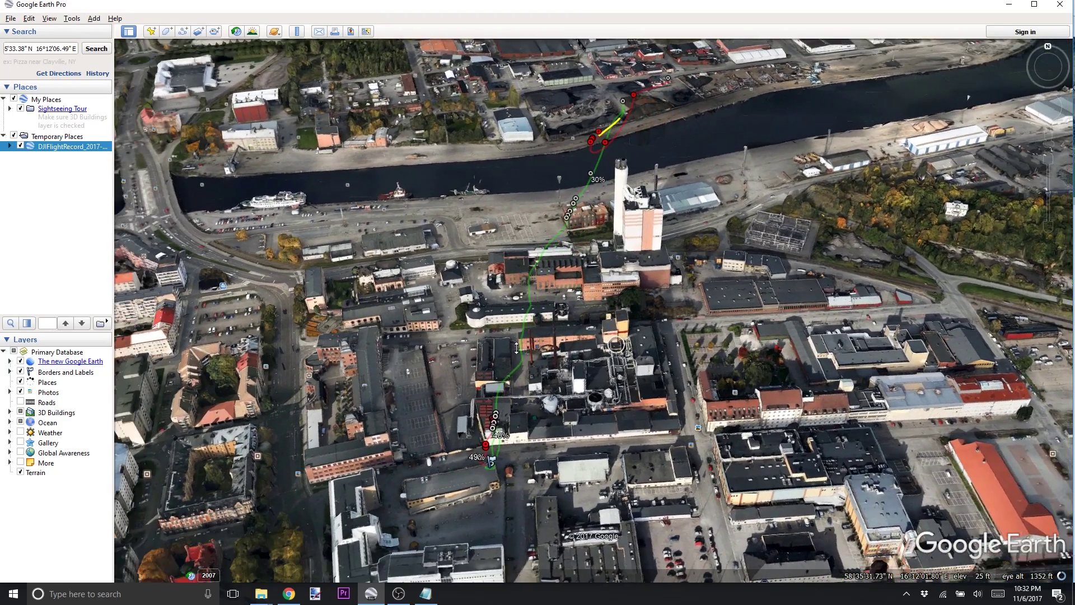
pyautogui.moveTo(517, 347); pyautogui.dragTo(513, 346, button='right')
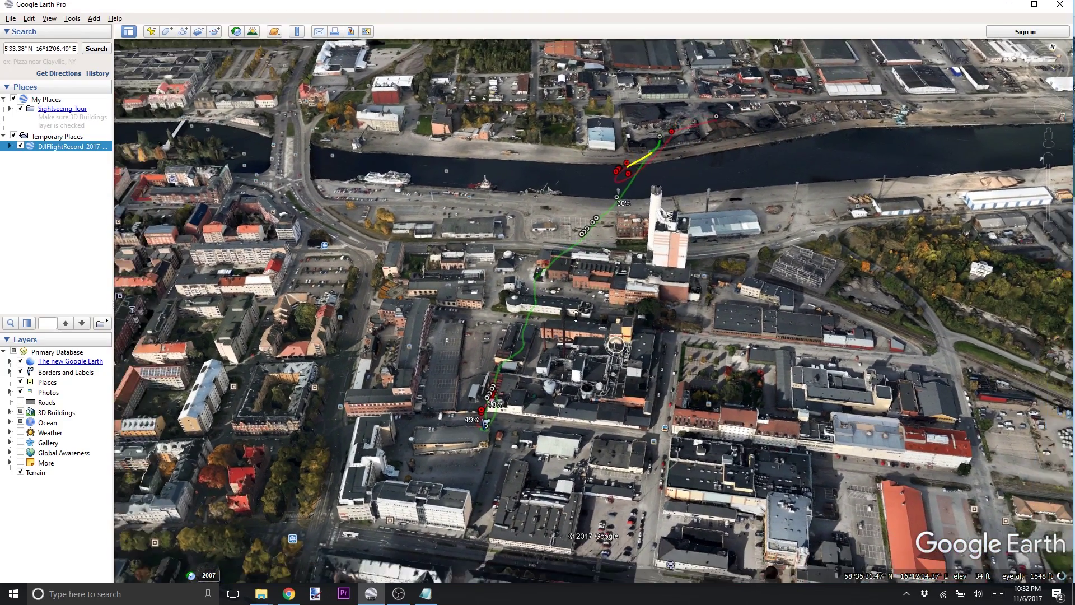
pyautogui.moveTo(575, 316); pyautogui.dragTo(580, 368, button='right')
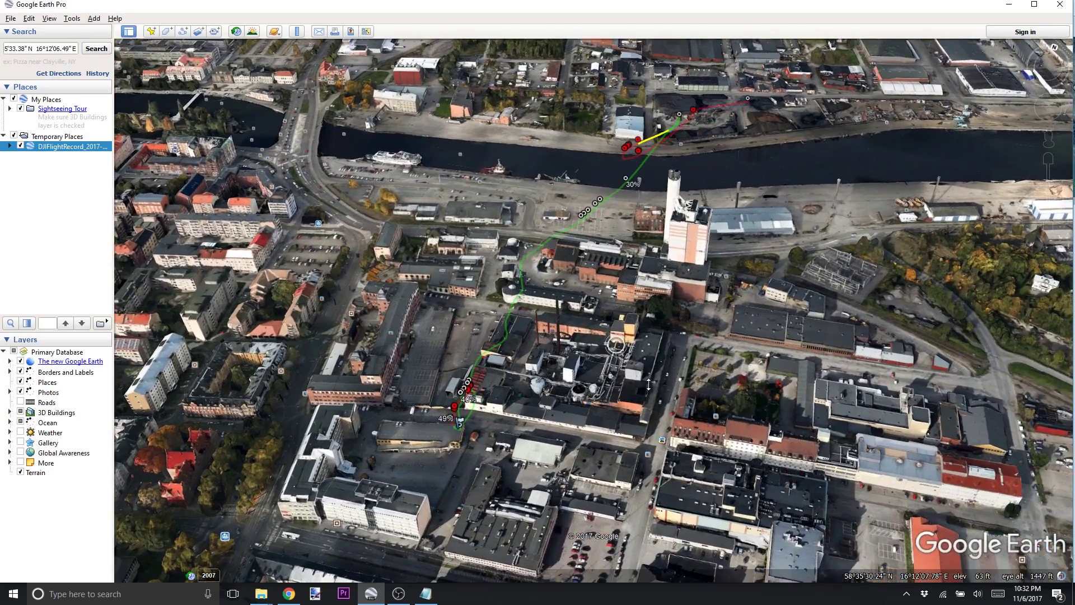
pyautogui.moveTo(648, 384); pyautogui.dragTo(654, 387, button='right')
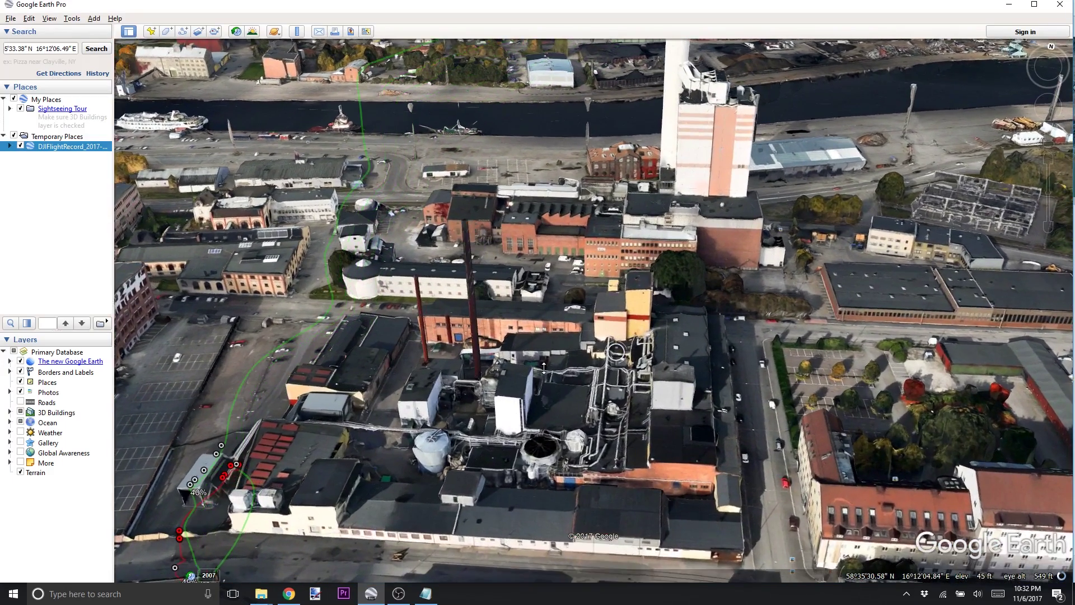
pyautogui.moveTo(544, 367); pyautogui.dragTo(563, 291, button='right')
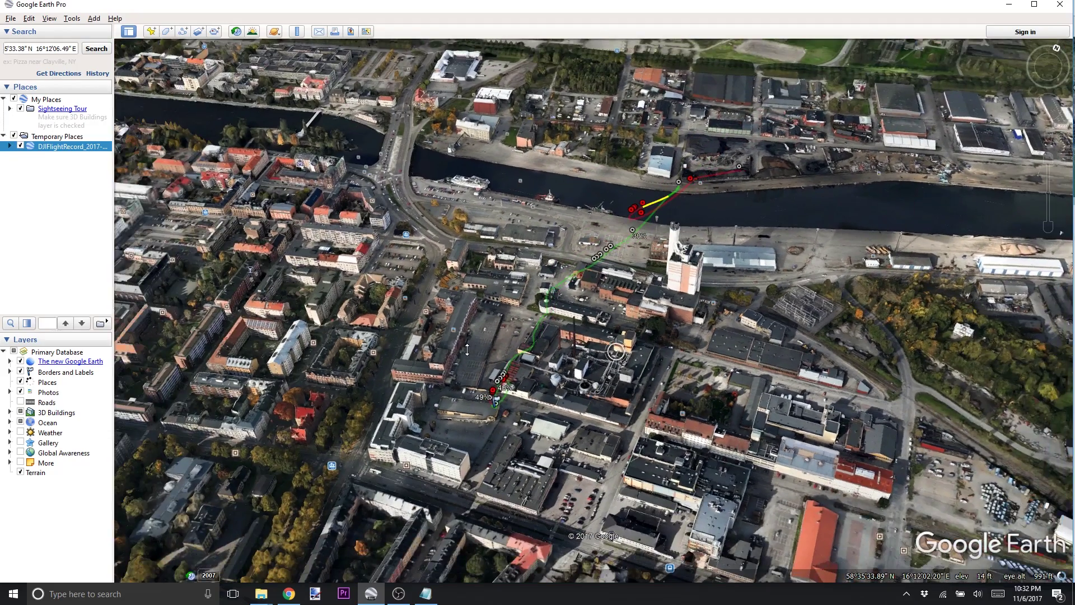
pyautogui.moveTo(467, 350); pyautogui.dragTo(411, 388, button='right')
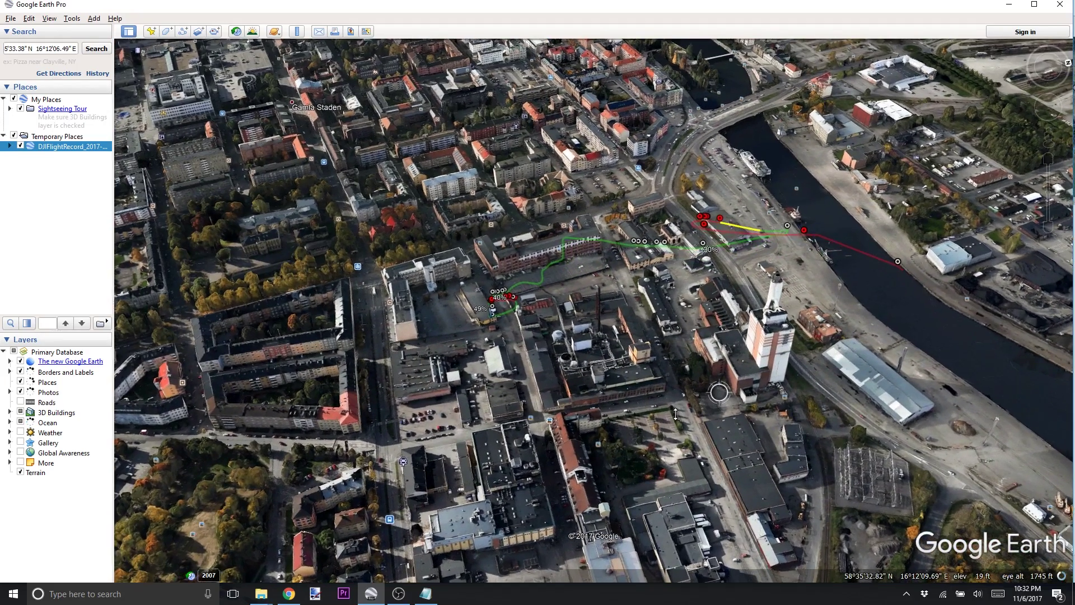
pyautogui.moveTo(675, 414); pyautogui.dragTo(655, 420, button='right')
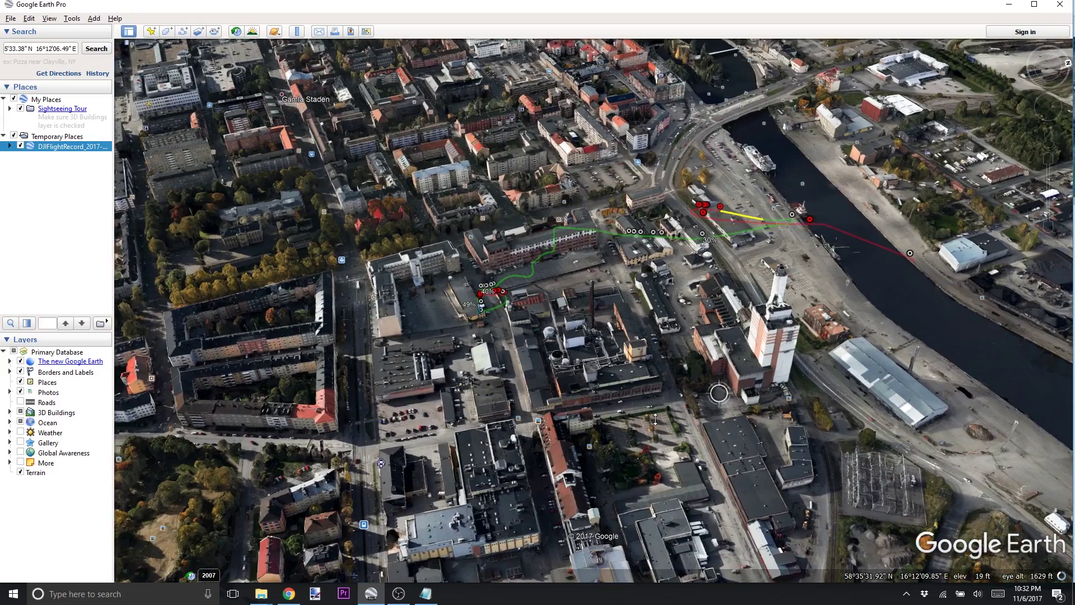
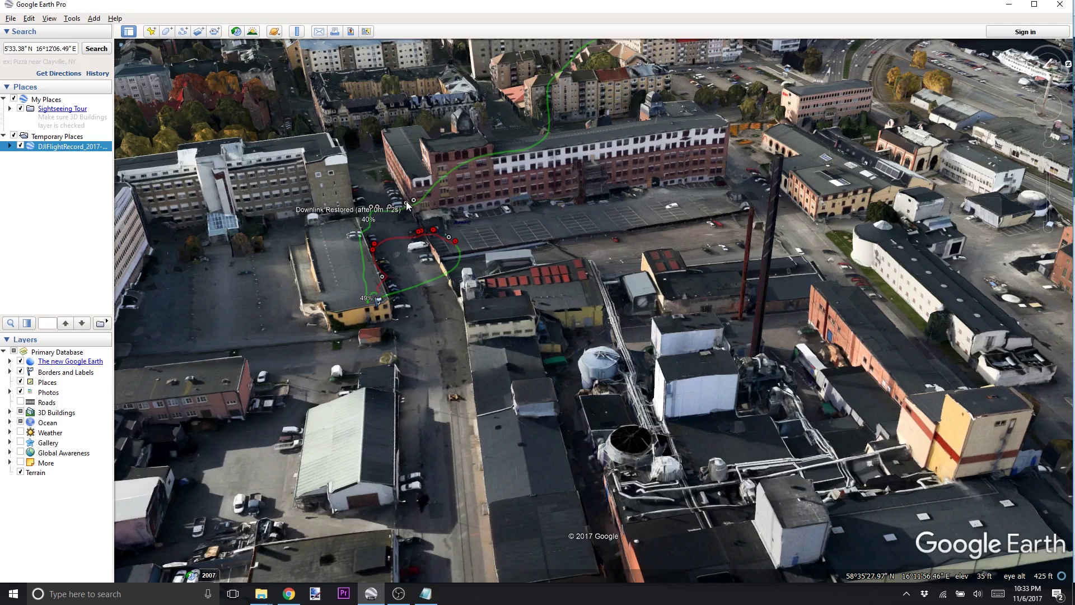
# Step: Follow the flight path from the takeoff area past the 30% battery marker to its final point by the river
pyautogui.moveTo(592, 156); pyautogui.dragTo(545, 245)
pyautogui.scroll(-3, 604, 217)
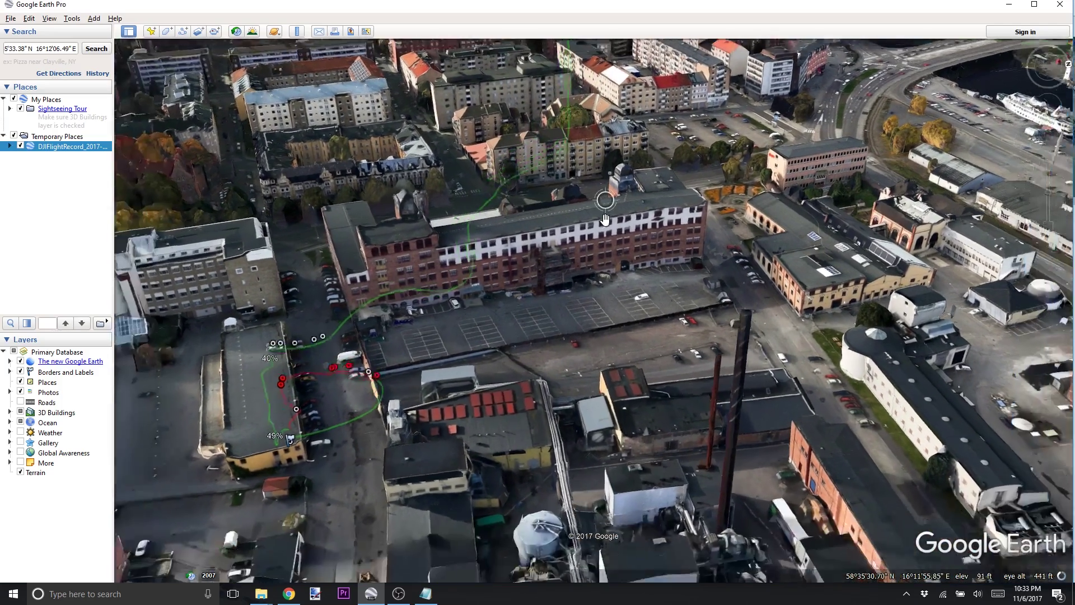
pyautogui.scroll(-2, 575, 245)
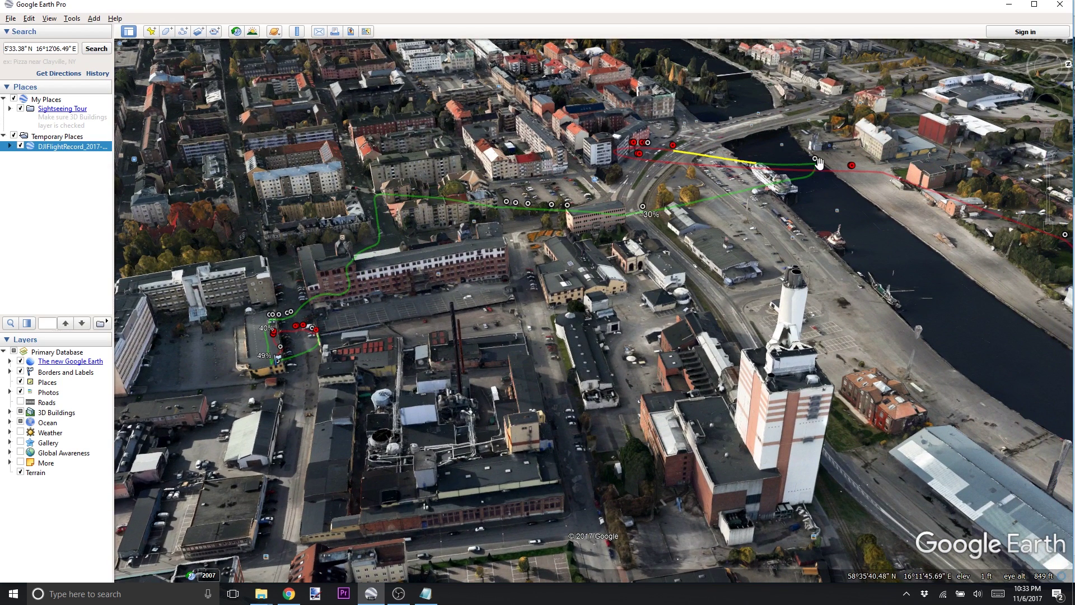
pyautogui.moveTo(709, 209); pyautogui.dragTo(674, 200)
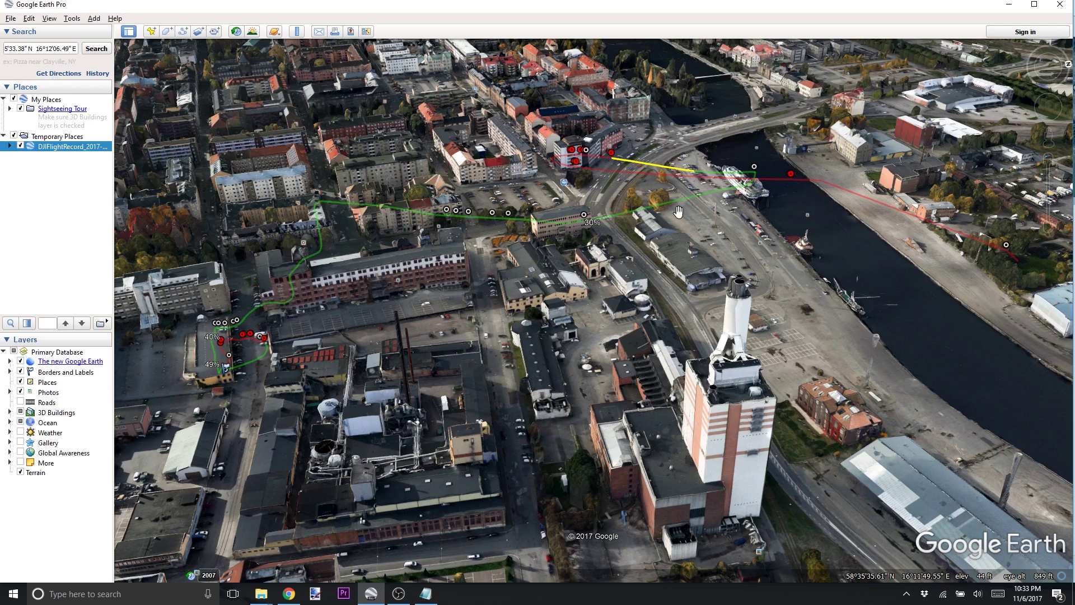
pyautogui.moveTo(816, 230); pyautogui.dragTo(554, 195)
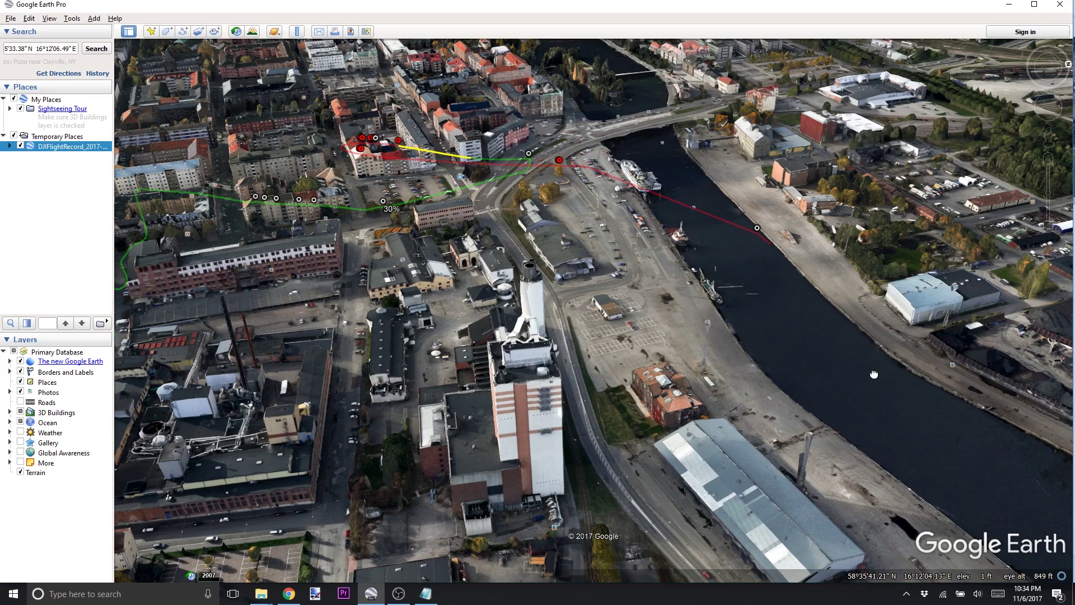
# Step: Examine the riverbank and quay beyond the flight path's final point and their position relative to the tall tower
pyautogui.moveTo(873, 374); pyautogui.dragTo(790, 323)
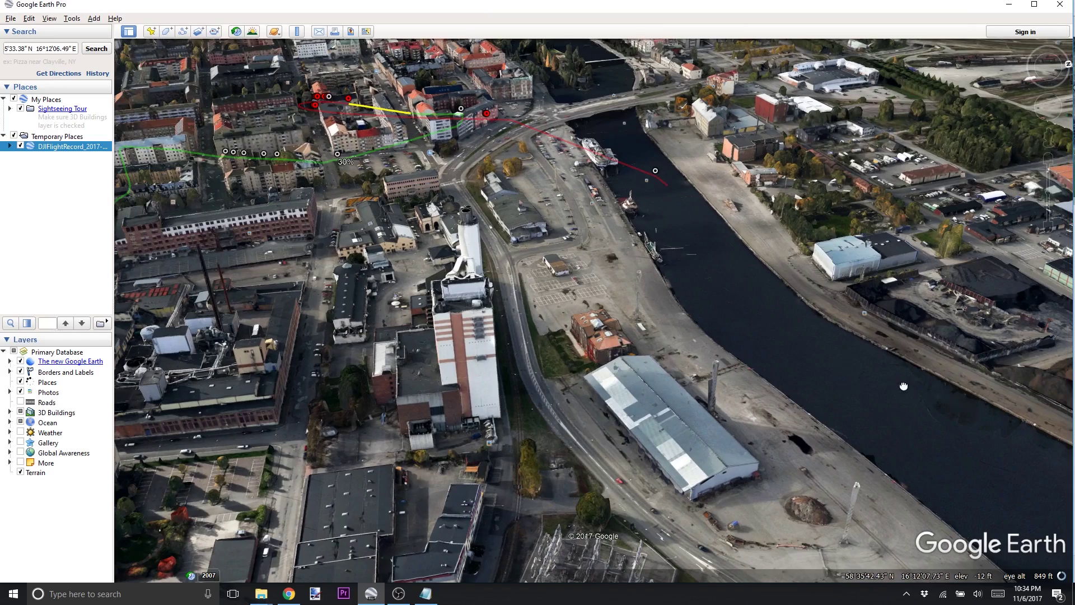
pyautogui.moveTo(903, 385); pyautogui.dragTo(631, 338)
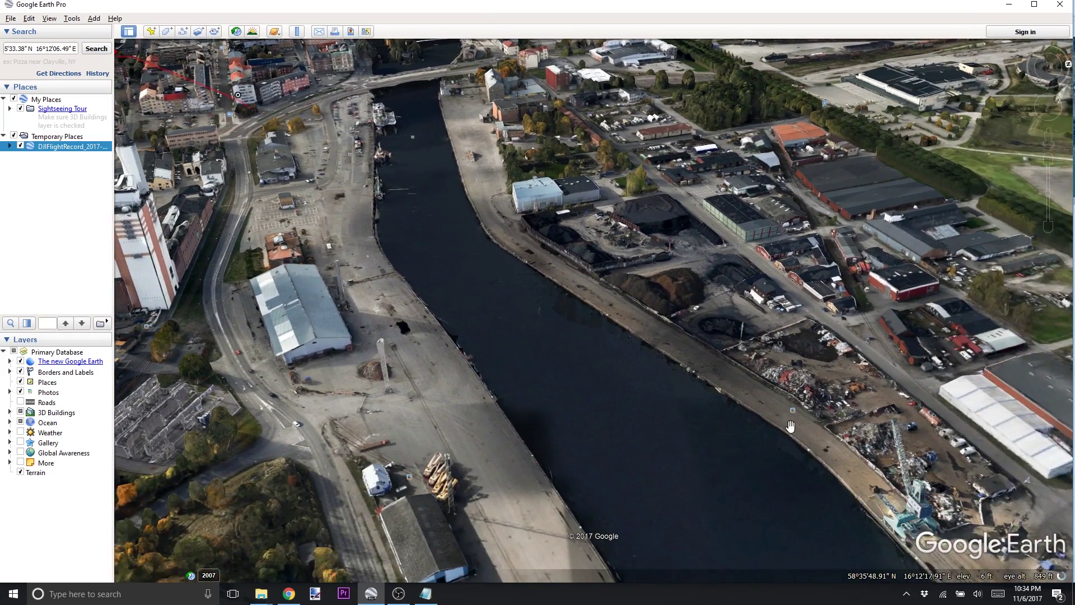
pyautogui.moveTo(523, 308); pyautogui.dragTo(700, 380)
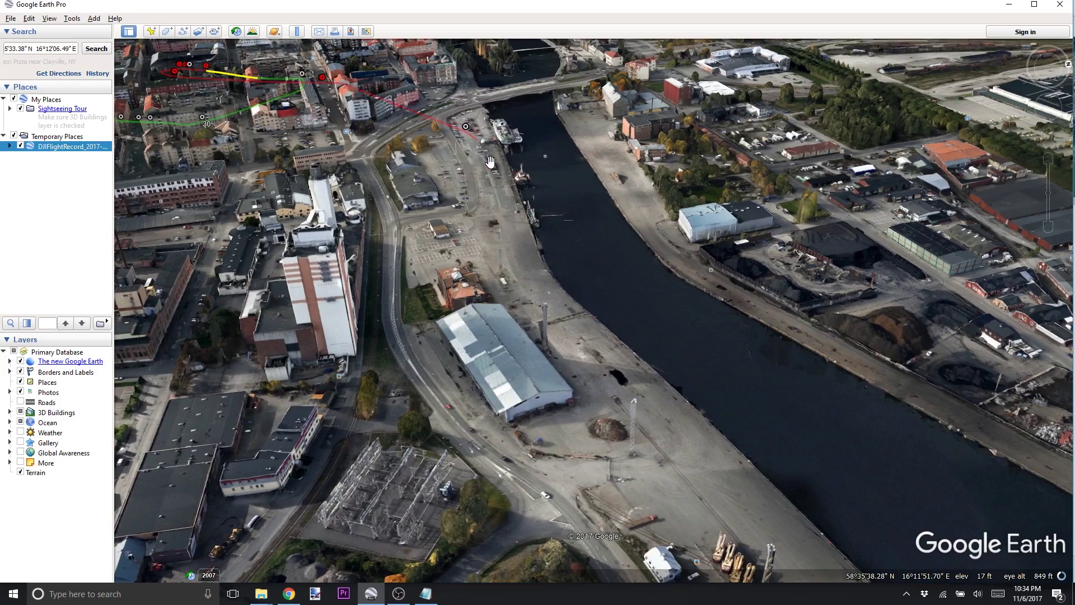
pyautogui.moveTo(532, 288); pyautogui.dragTo(867, 336)
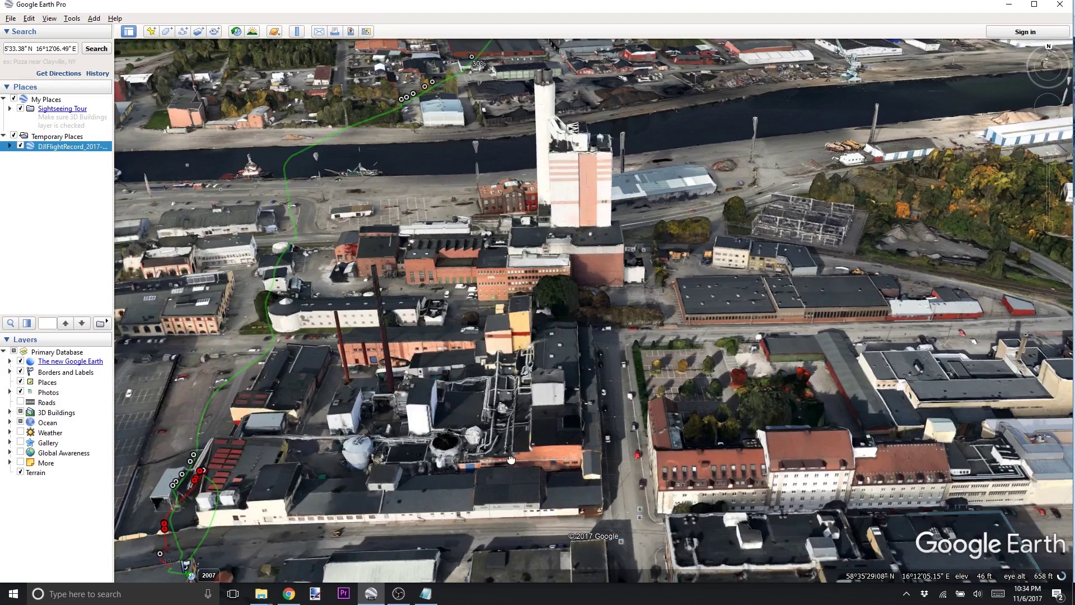
# Step: Examine the takeoff area near the 49% battery marker up close, and look out along the river toward the horizon
pyautogui.moveTo(497, 476); pyautogui.dragTo(540, 565, button='right')
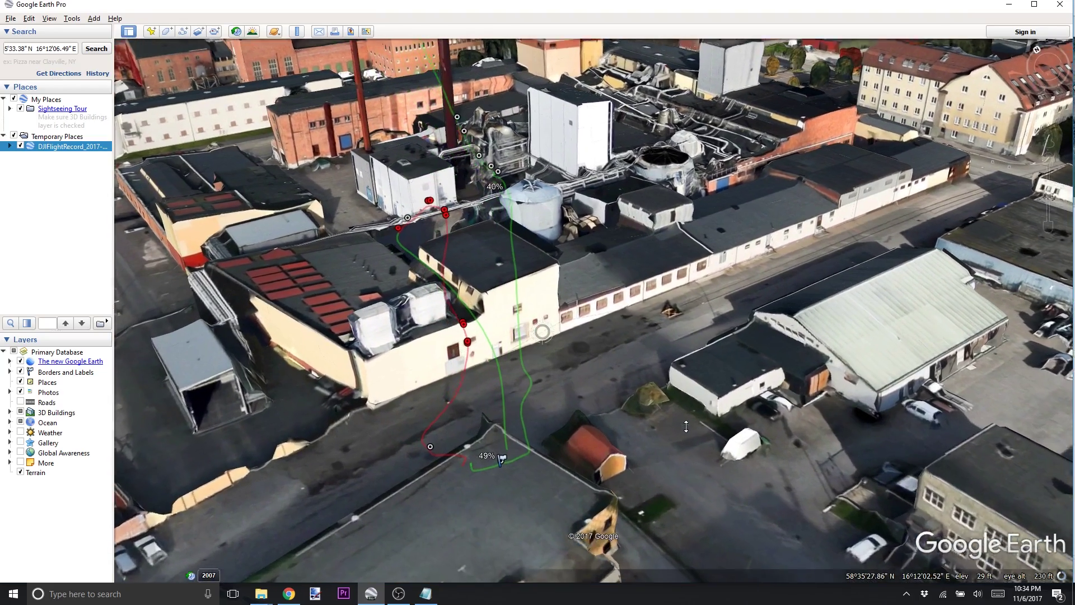
pyautogui.moveTo(686, 426); pyautogui.dragTo(558, 461, button='right')
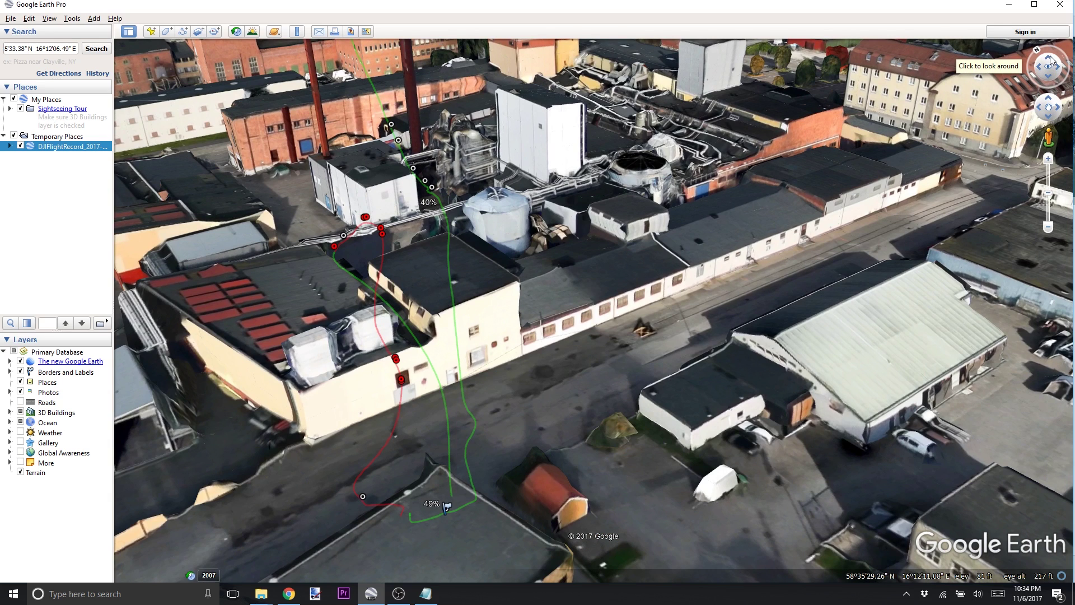
pyautogui.moveTo(1051, 62); pyautogui.dragTo(1050, 61)
pyautogui.moveTo(672, 177); pyautogui.dragTo(638, 227)
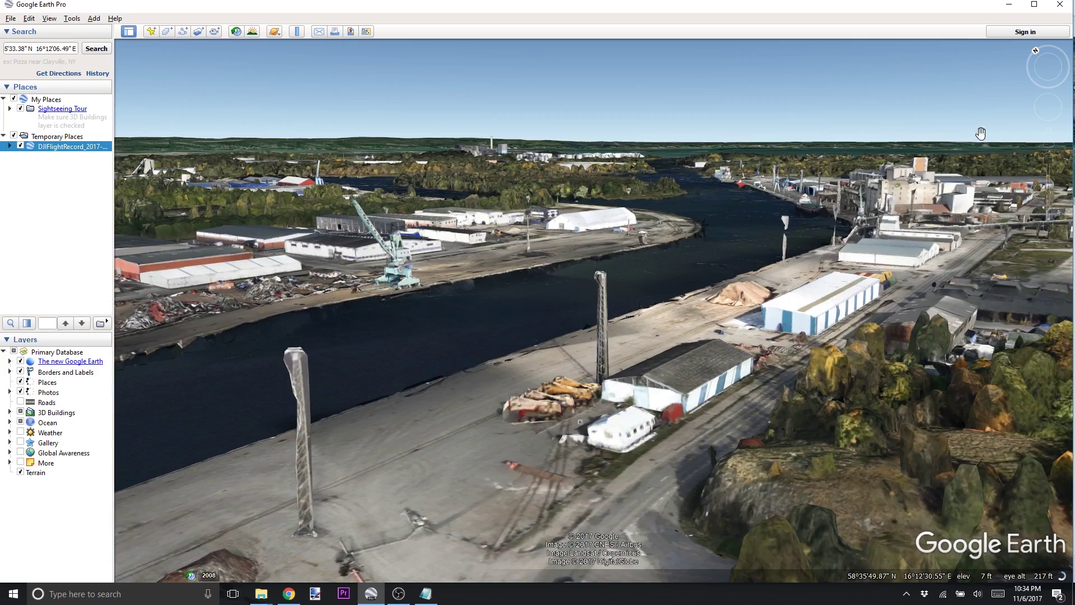
pyautogui.scroll(-2, 506, 308)
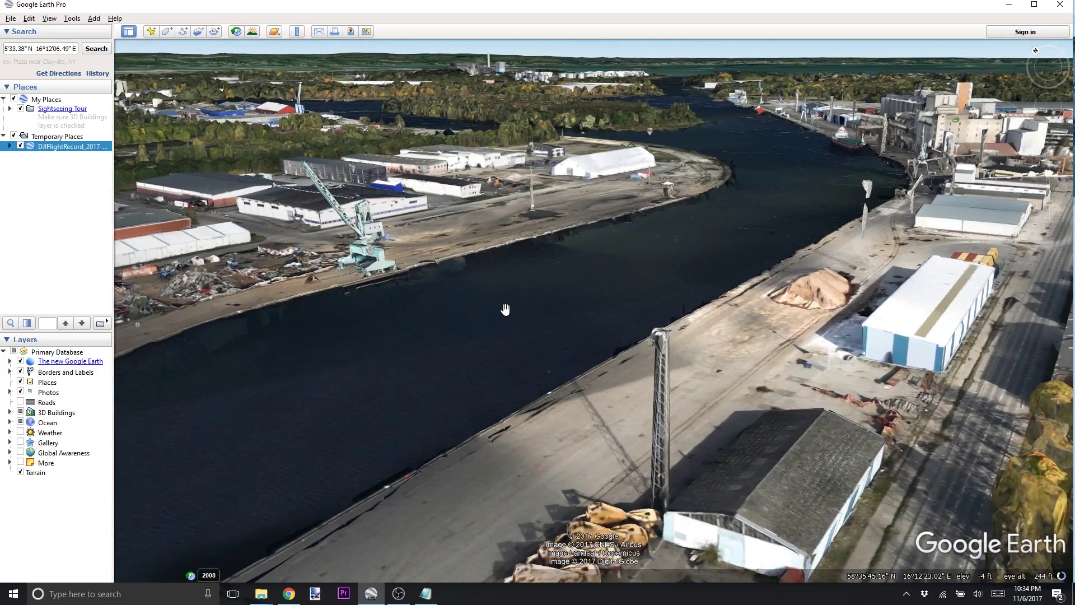
pyautogui.scroll(-3, 506, 308)
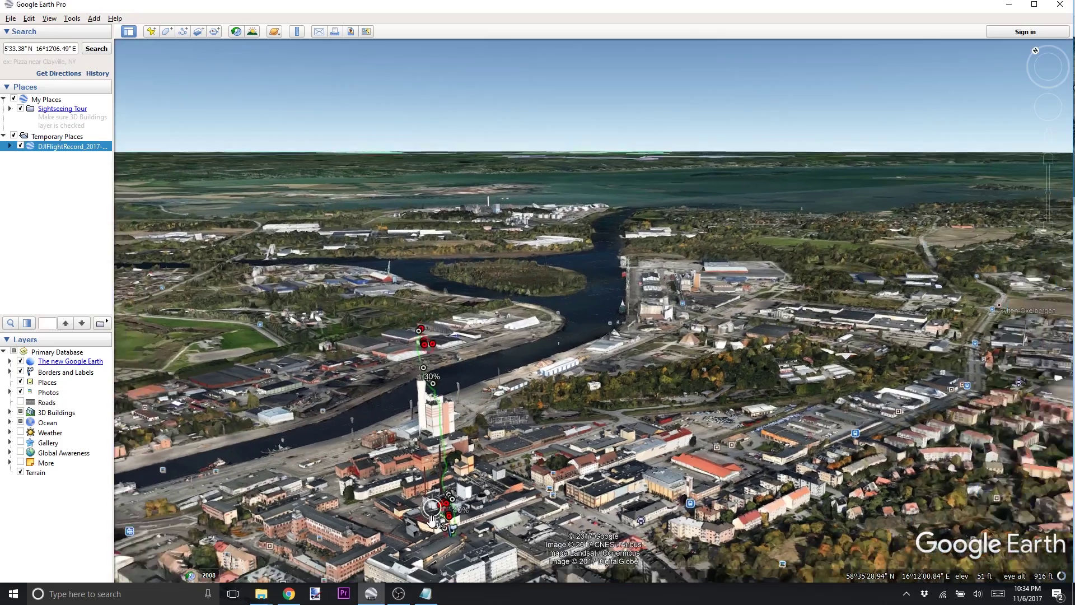
# Step: View the flight path from a wide city overview down to the takeoff roof, and look from there toward the tall tower
pyautogui.moveTo(432, 519); pyautogui.dragTo(459, 431, button='middle')
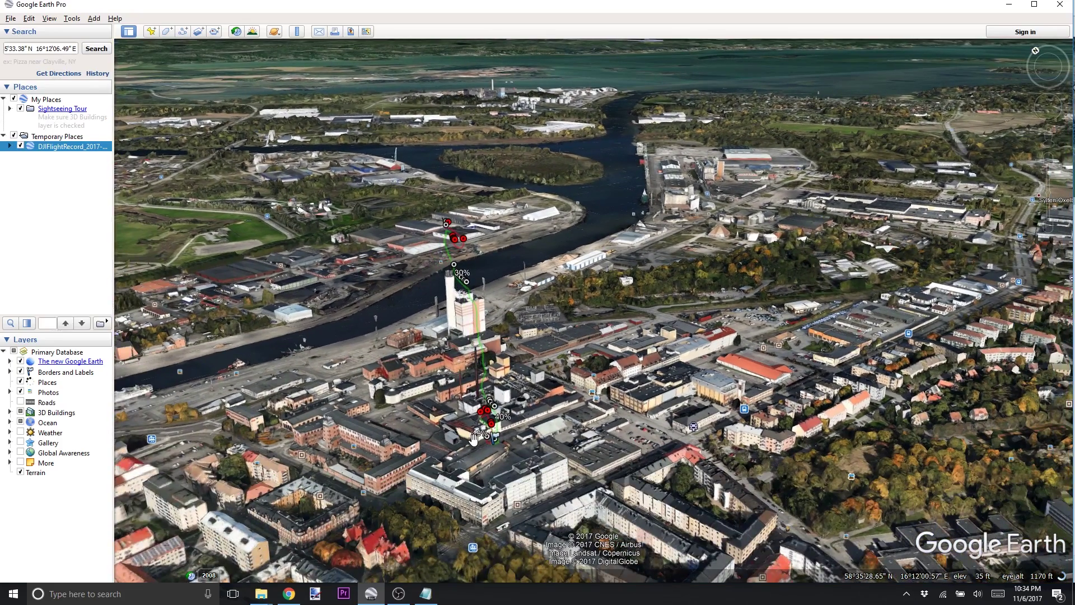
pyautogui.scroll(5, 473, 438)
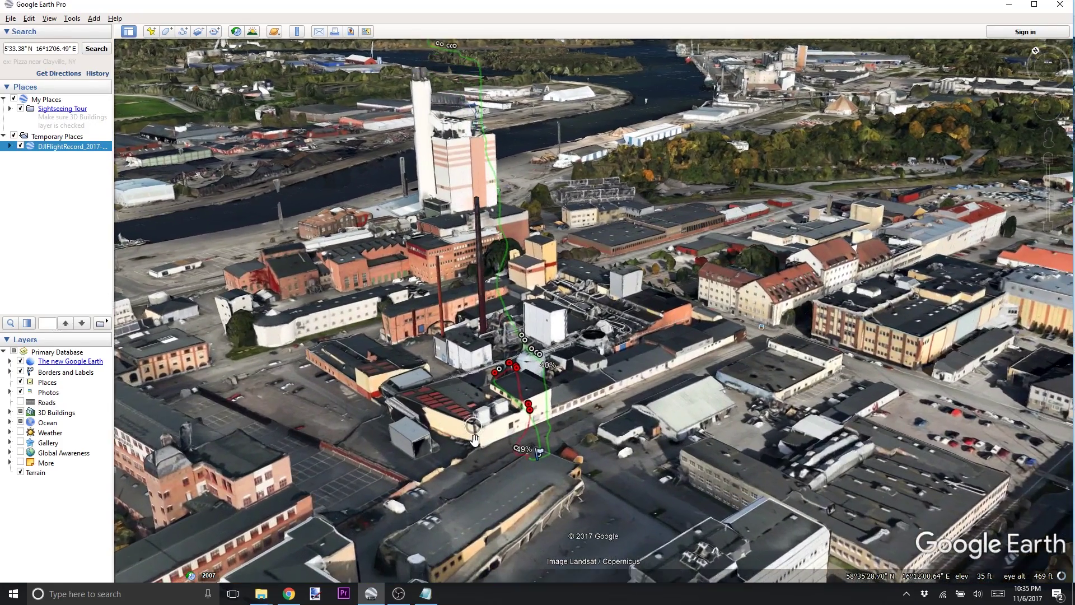
pyautogui.scroll(4, 473, 438)
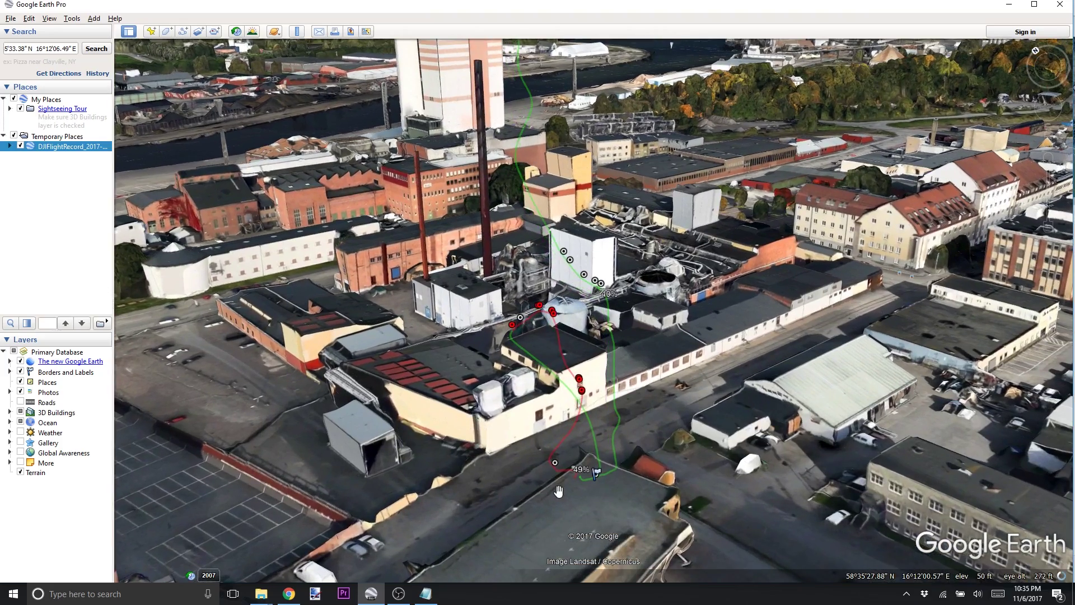
pyautogui.scroll(3, 559, 490)
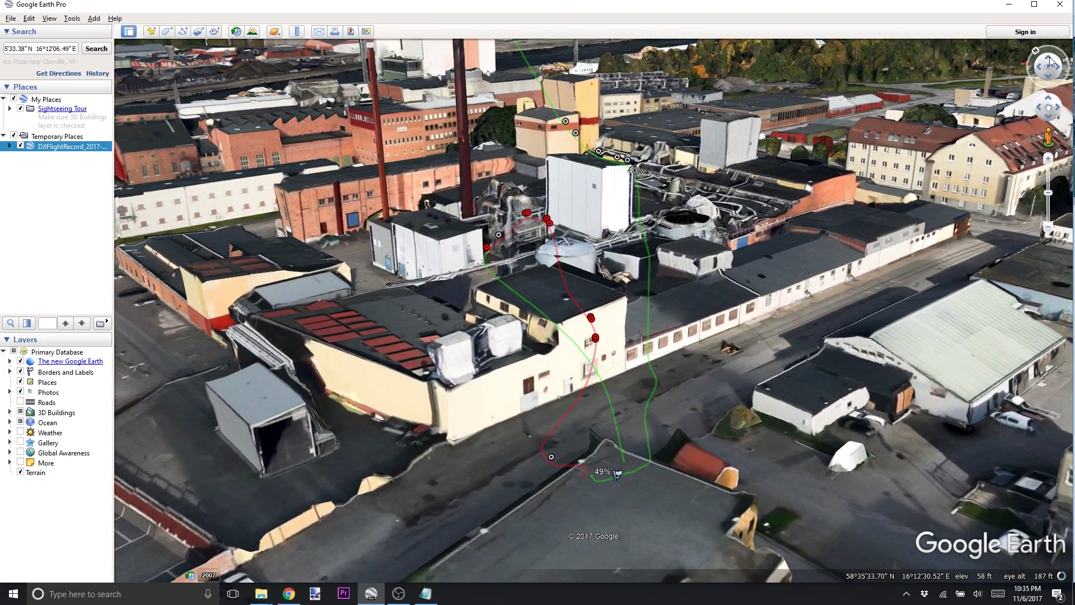
pyautogui.click(1050, 62)
pyautogui.moveTo(1050, 62); pyautogui.dragTo(1048, 64)
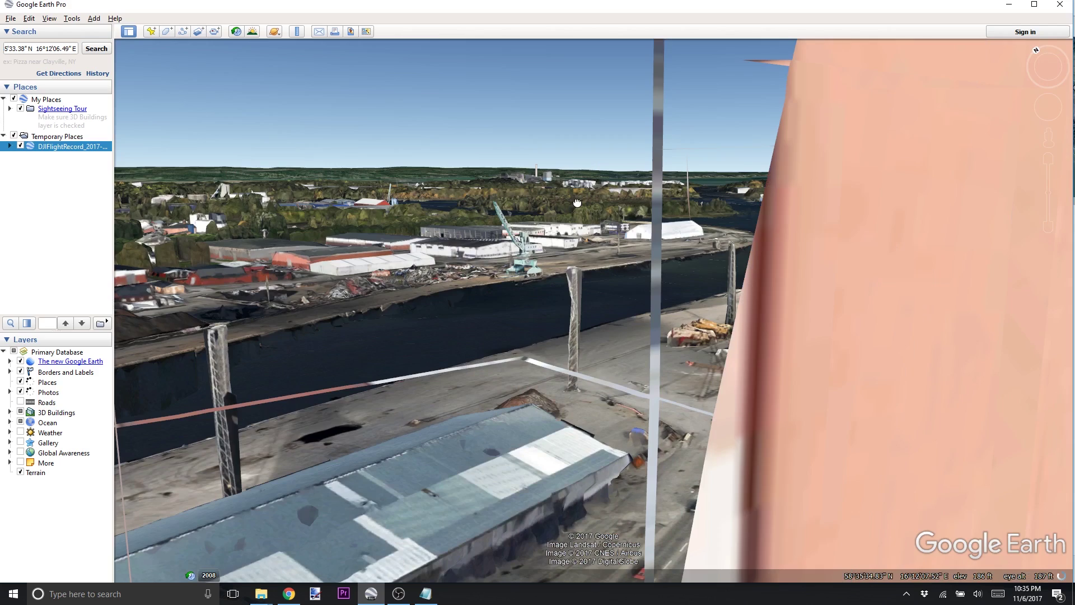
pyautogui.click(1048, 74)
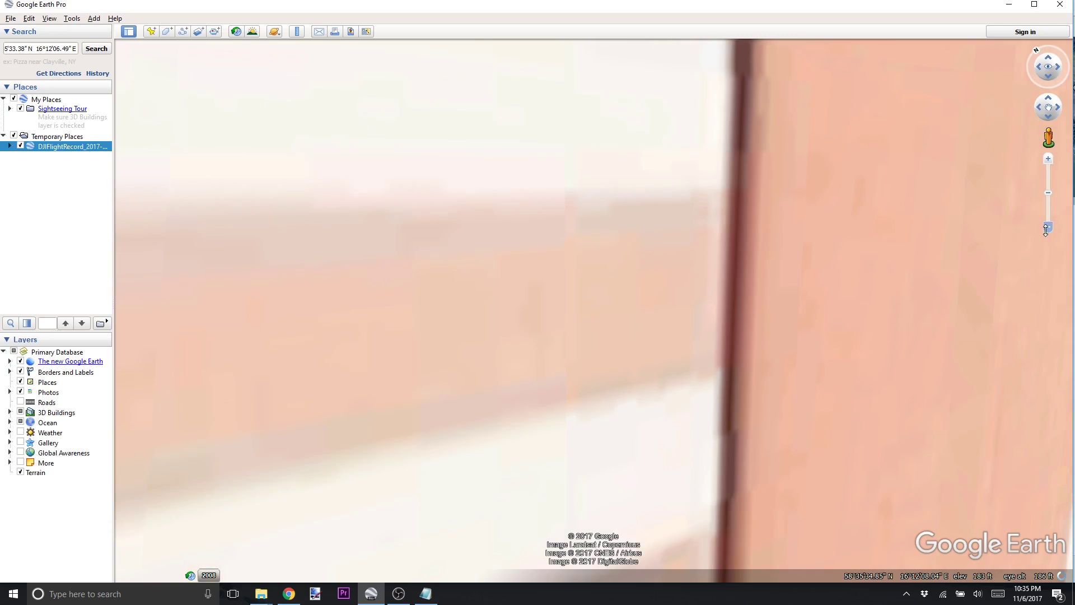
pyautogui.click(1047, 227)
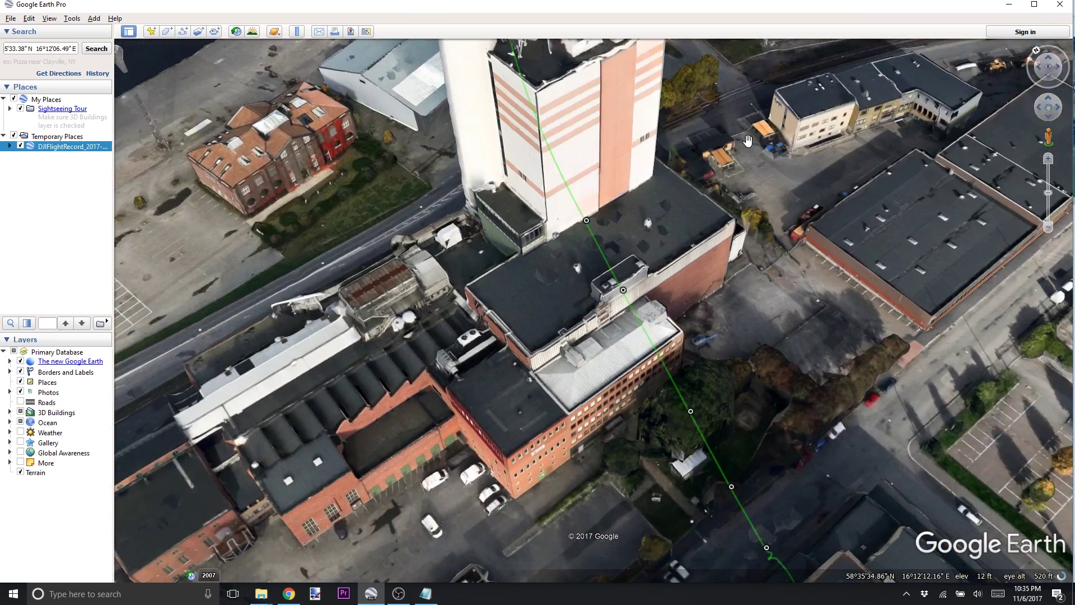
# Step: Examine the flight path from above where it passes the tower and warehouse, and inspect the red marker near the final point
pyautogui.moveTo(748, 140); pyautogui.dragTo(835, 419)
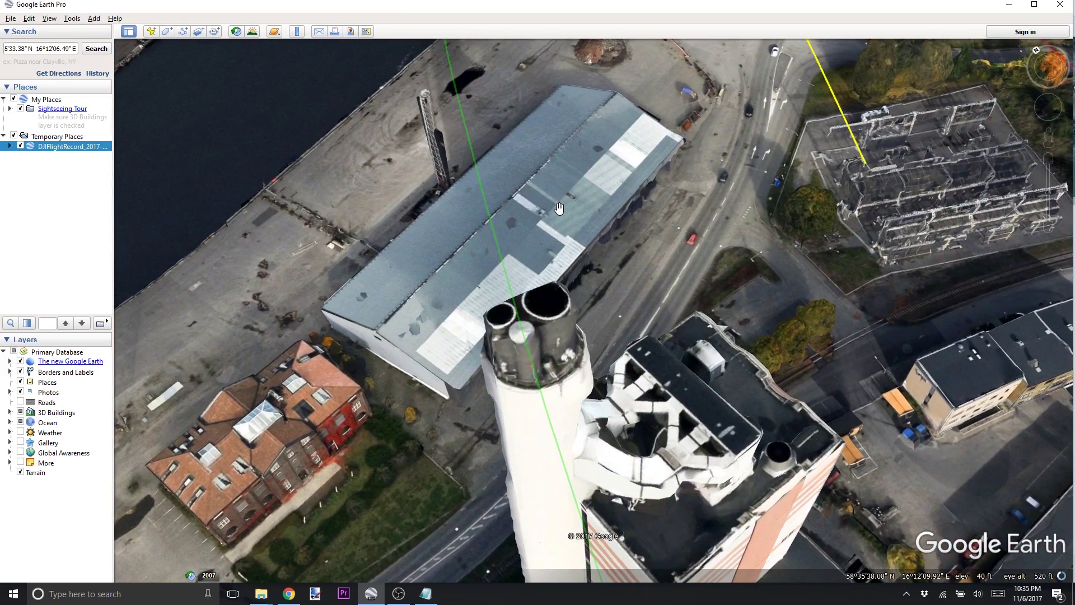
pyautogui.scroll(-1, 651, 331)
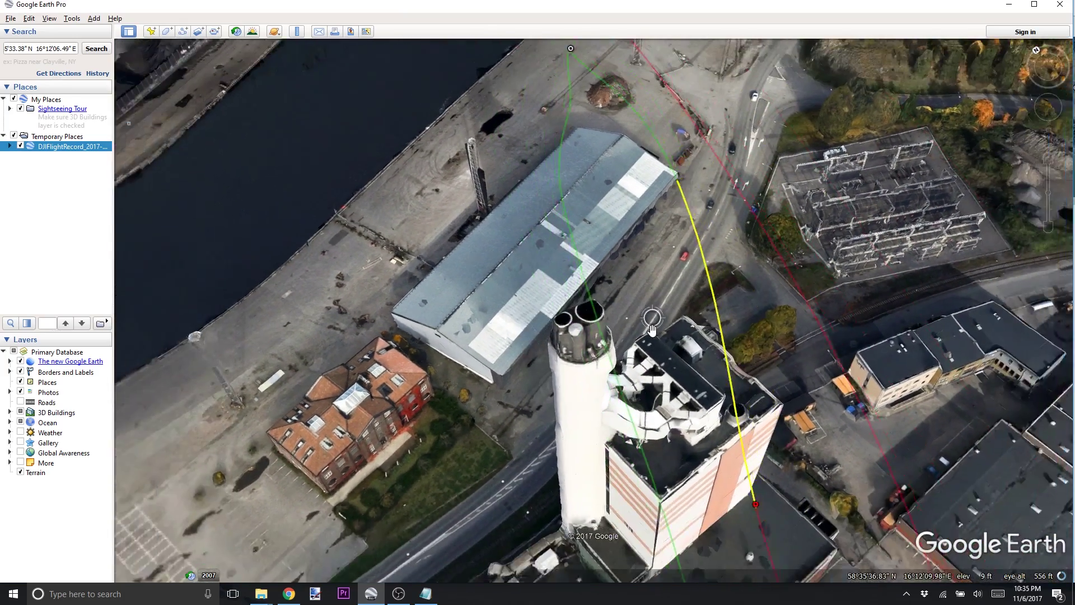
pyautogui.scroll(-5, 652, 331)
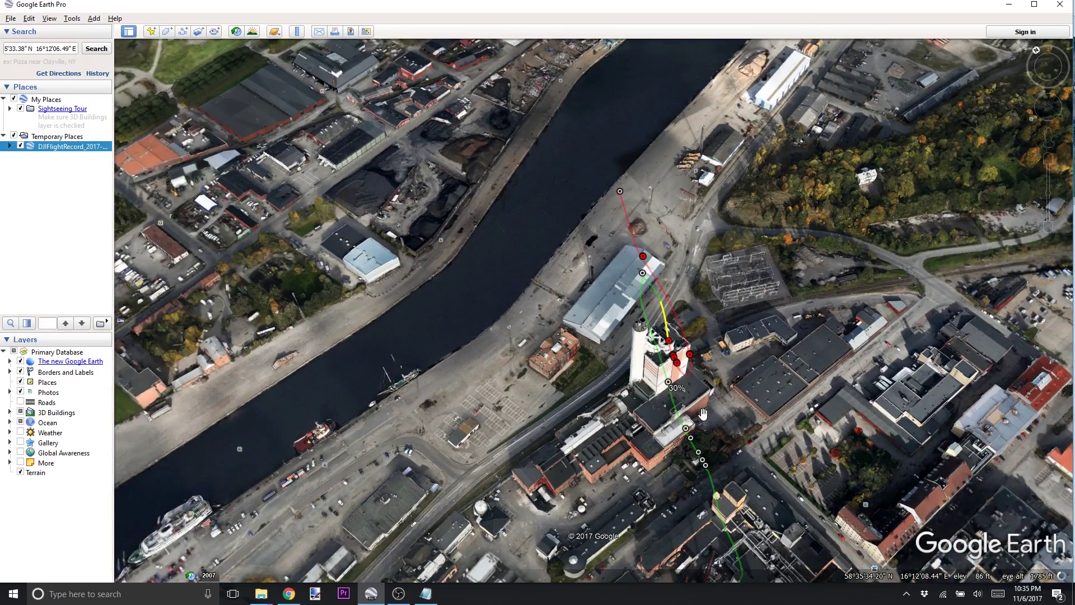
pyautogui.moveTo(722, 433); pyautogui.dragTo(678, 282)
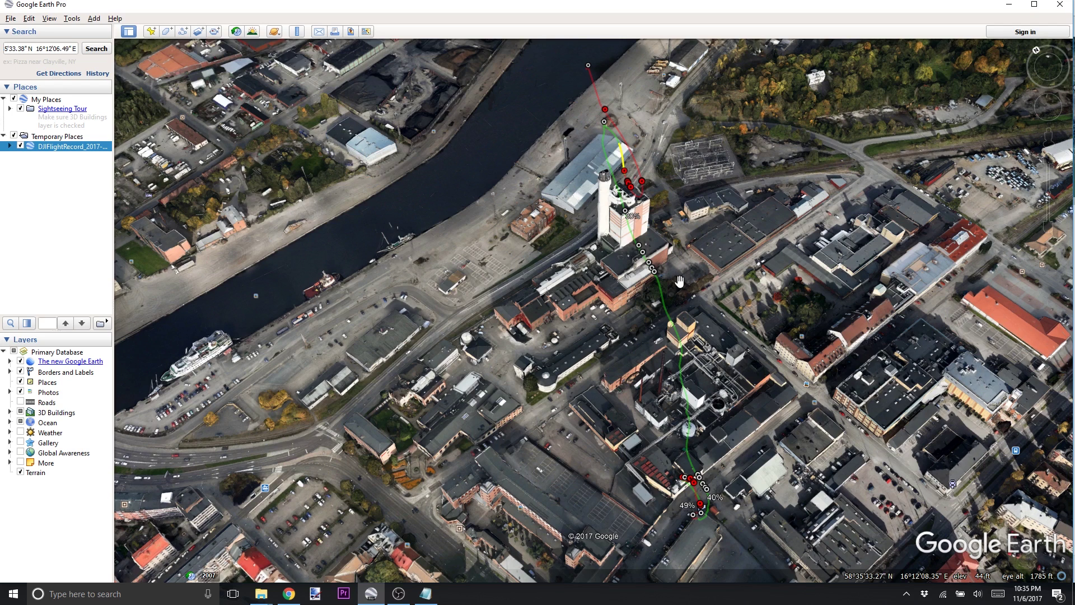
pyautogui.moveTo(577, 111); pyautogui.dragTo(631, 233)
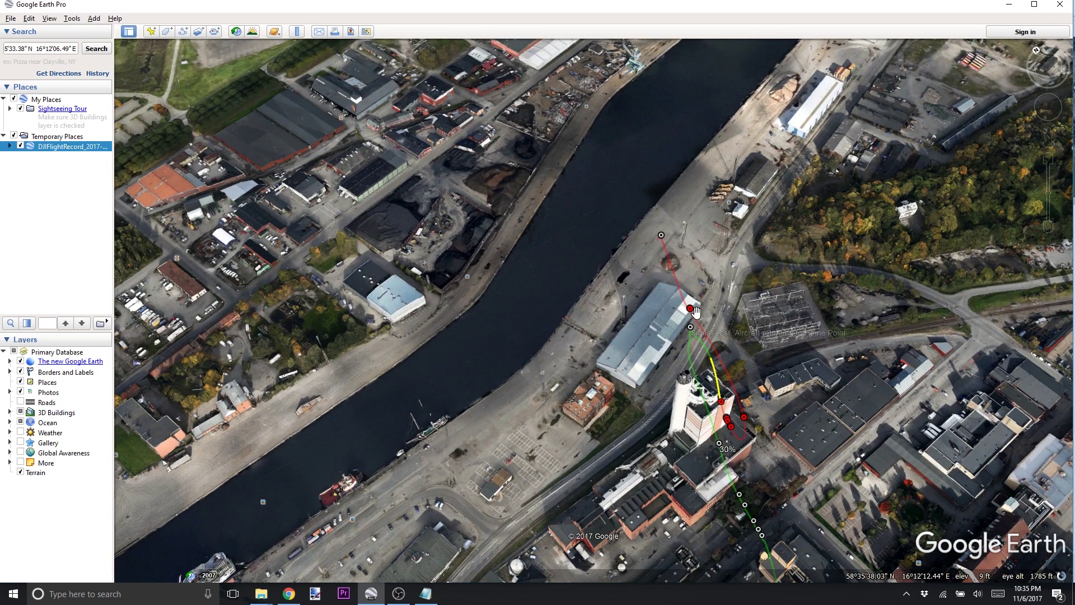
pyautogui.moveTo(691, 314)
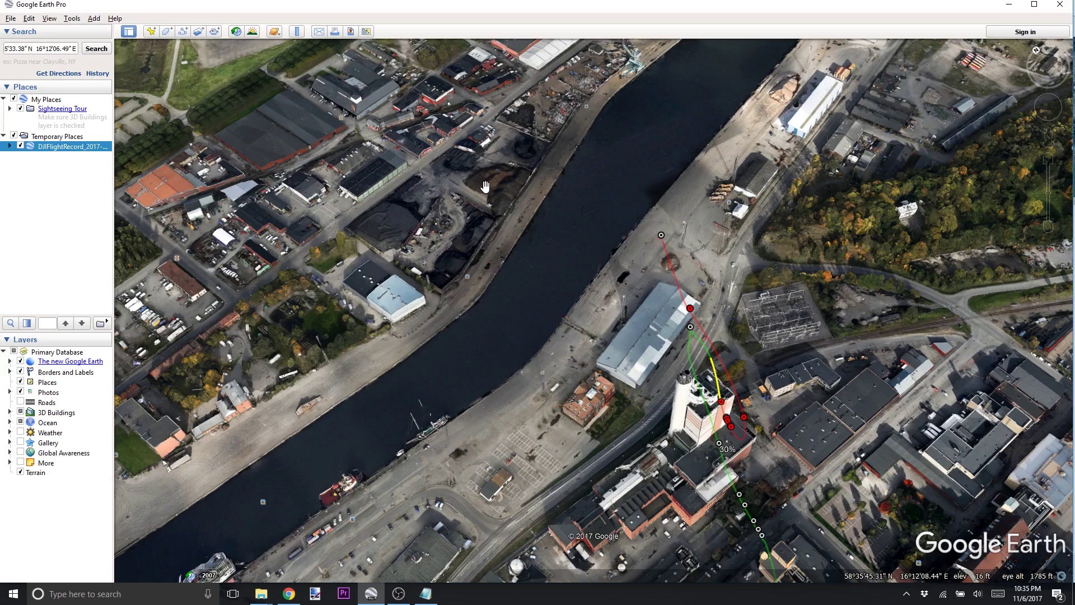
pyautogui.moveTo(557, 358); pyautogui.dragTo(579, 257)
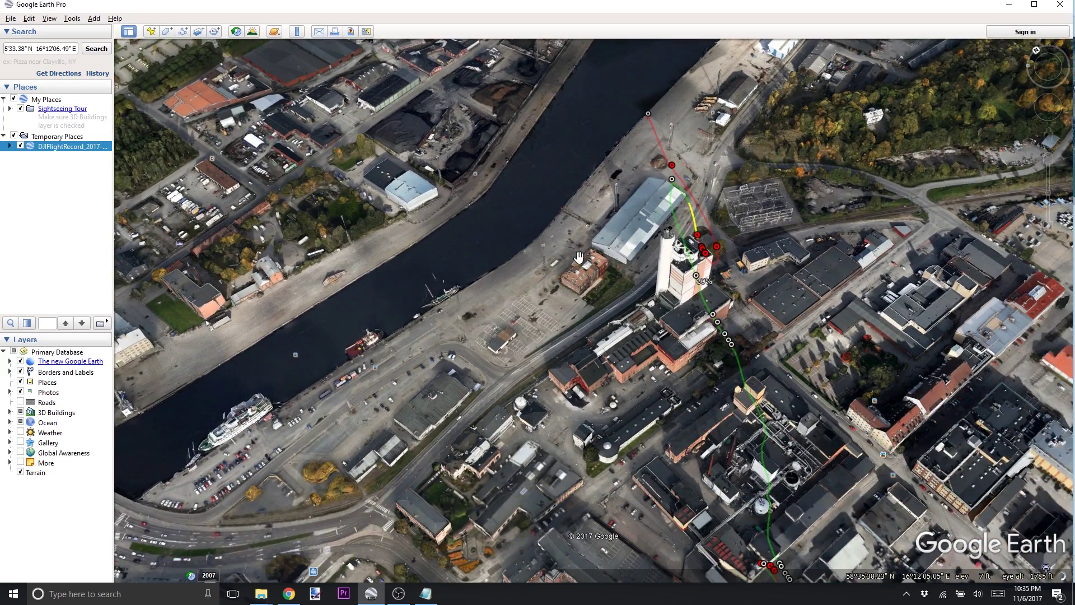
# Step: Rotate the 3D view around the tower to examine the flight path's height and the yellow and red segments beyond it
pyautogui.moveTo(769, 300); pyautogui.dragTo(971, 252, button='middle')
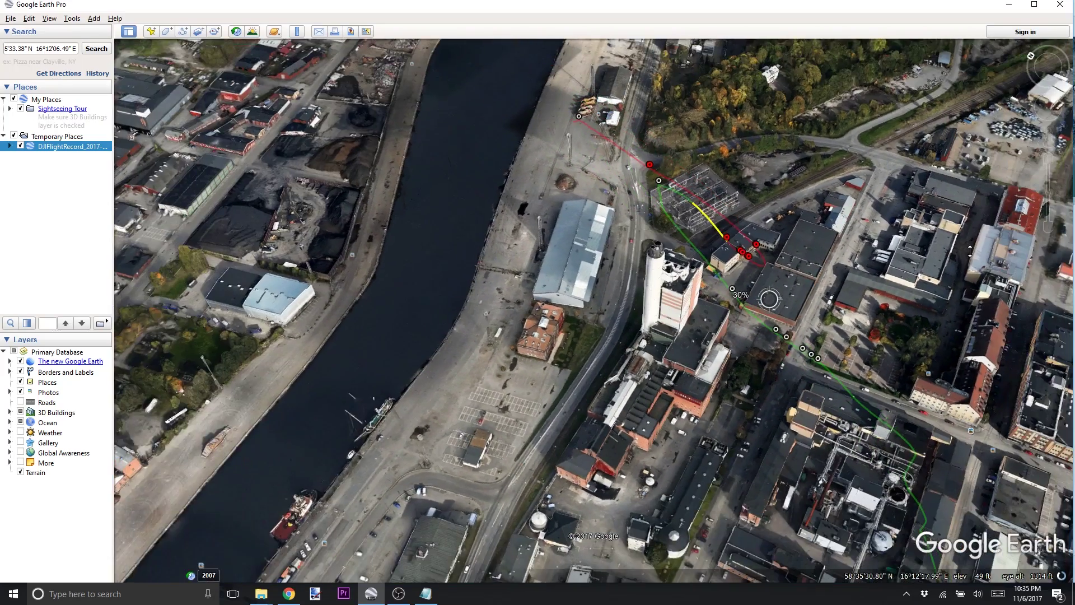
pyautogui.scroll(4, 942, 364)
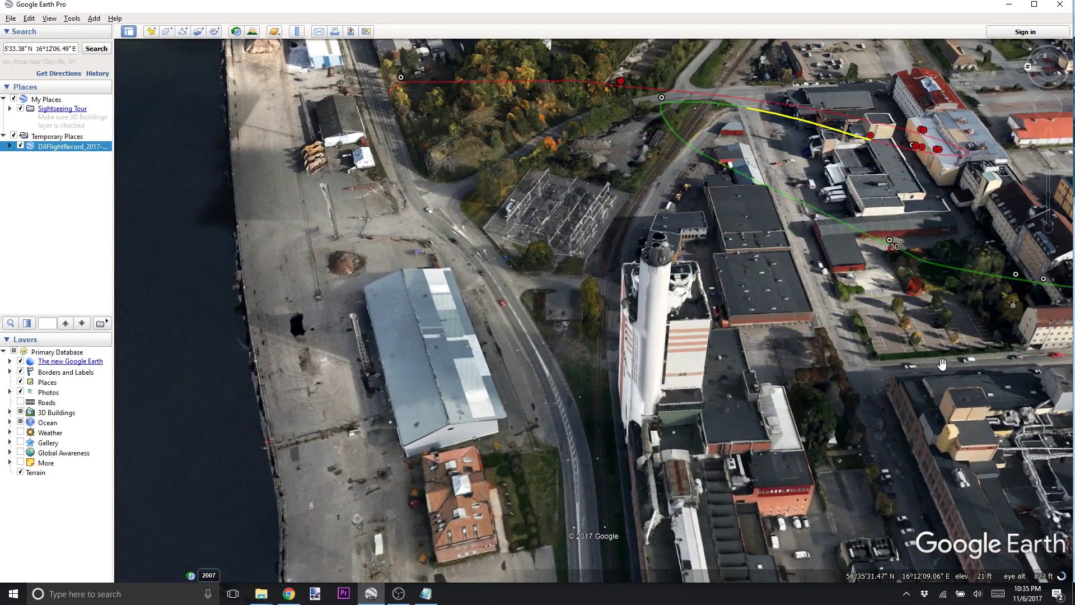
pyautogui.moveTo(823, 412); pyautogui.dragTo(738, 455)
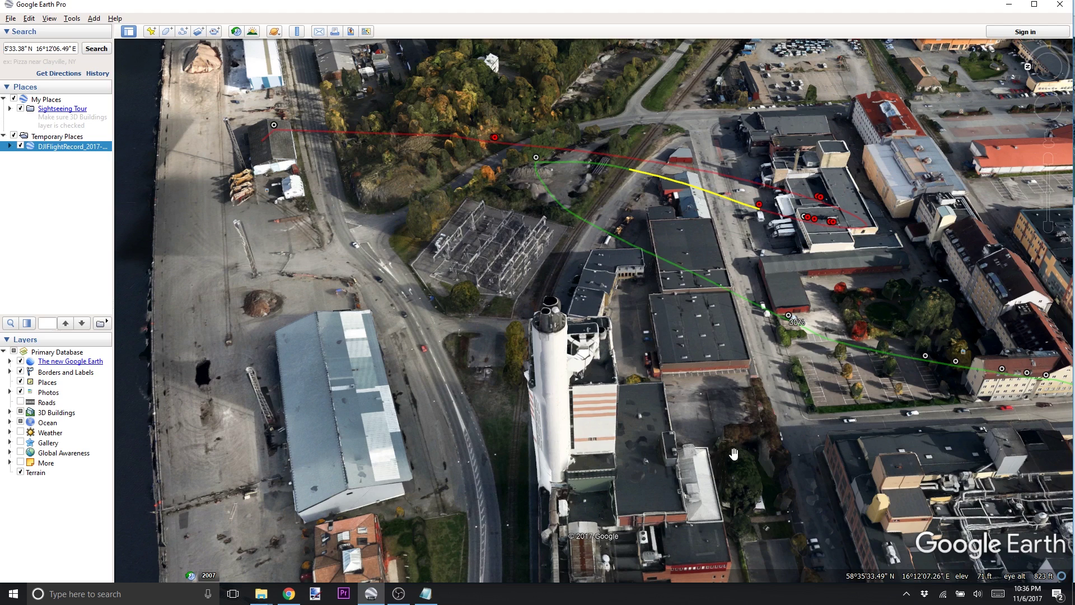
# Step: Open the flight record DJIFlightRecord_2017-11-03_[13-15-03] KML file from the Downloads folder
pyautogui.click(7, 19)
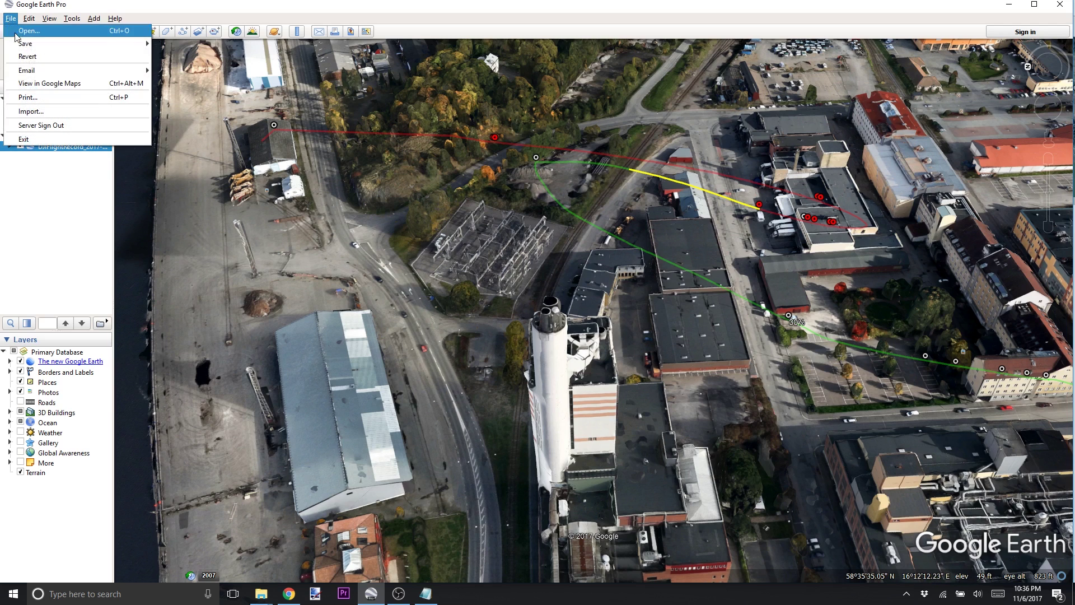
pyautogui.click(59, 30)
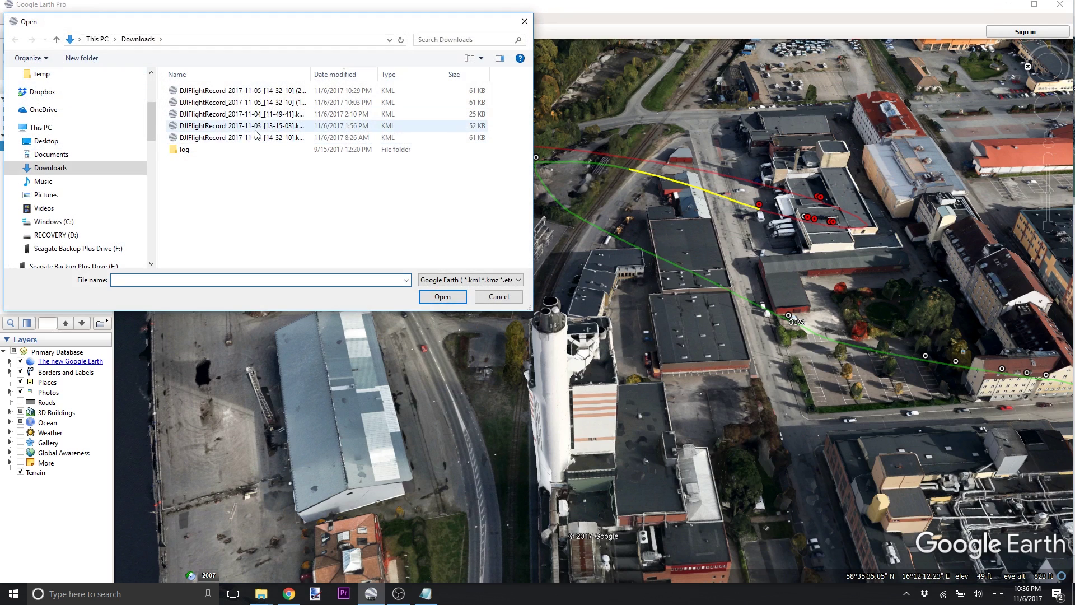
pyautogui.click(256, 128)
pyautogui.doubleClick(256, 127)
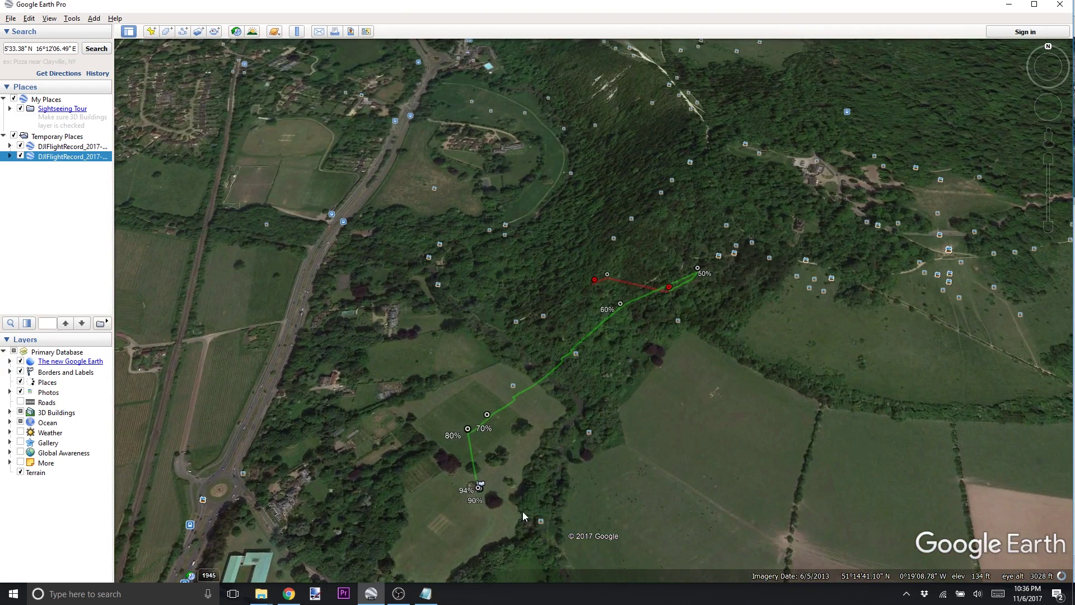
# Step: Examine the newly opened flight path in tilted view, from its takeoff point in the field up to the 50% marker over the woods
pyautogui.scroll(2, 522, 511)
pyautogui.scroll(3, 516, 484)
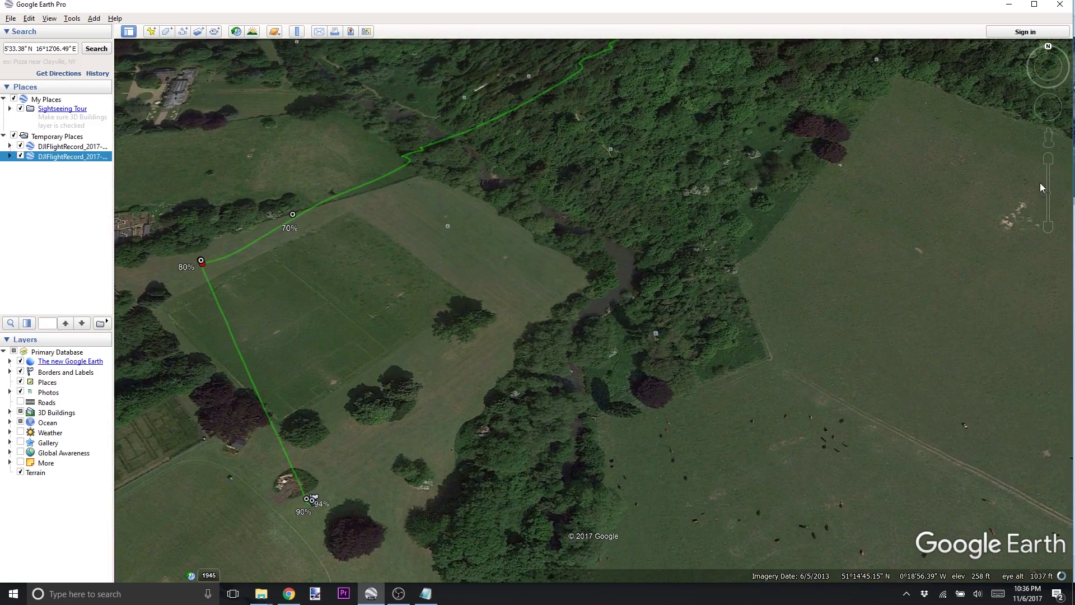
pyautogui.click(1049, 61)
pyautogui.moveTo(1049, 61); pyautogui.dragTo(1049, 61)
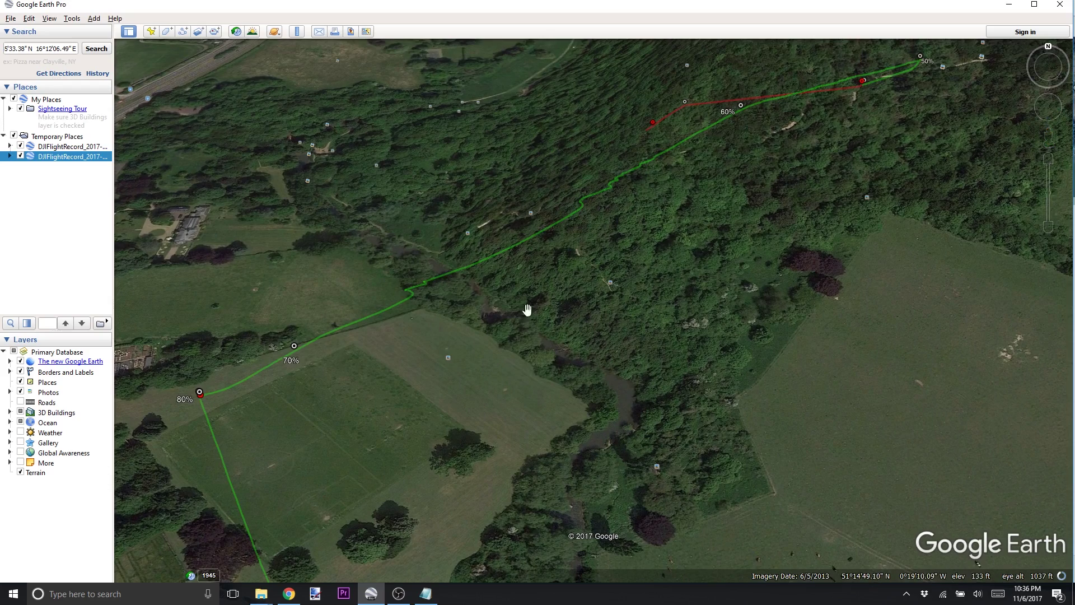
pyautogui.moveTo(525, 310)
pyautogui.mouseDown()
pyautogui.moveTo(638, 305)
pyautogui.moveTo(633, 314)
pyautogui.mouseUp()
pyautogui.scroll(3, 451, 528)
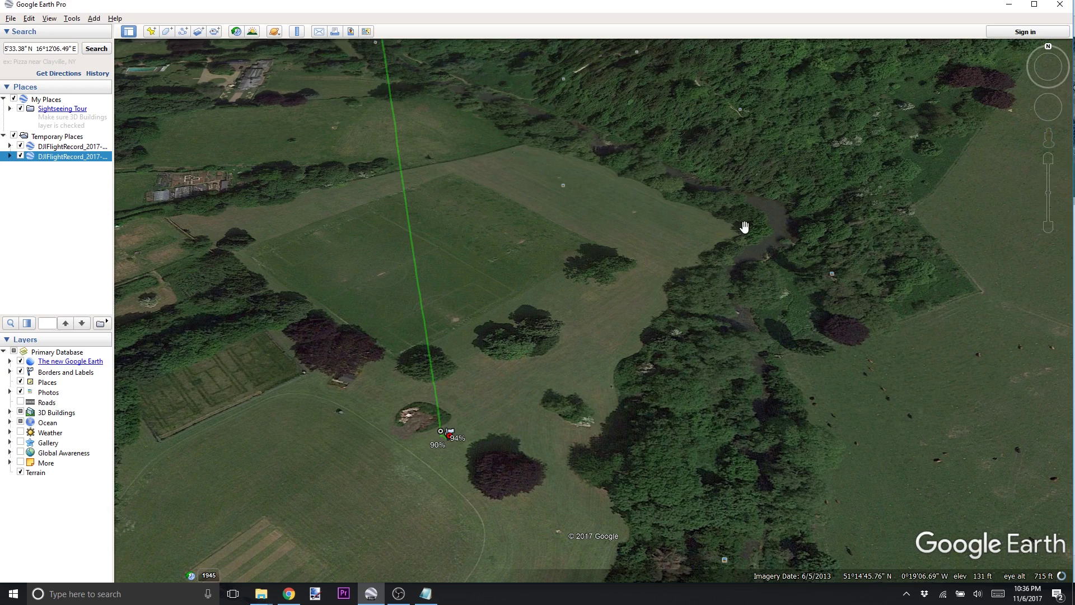
pyautogui.moveTo(743, 226); pyautogui.dragTo(708, 250)
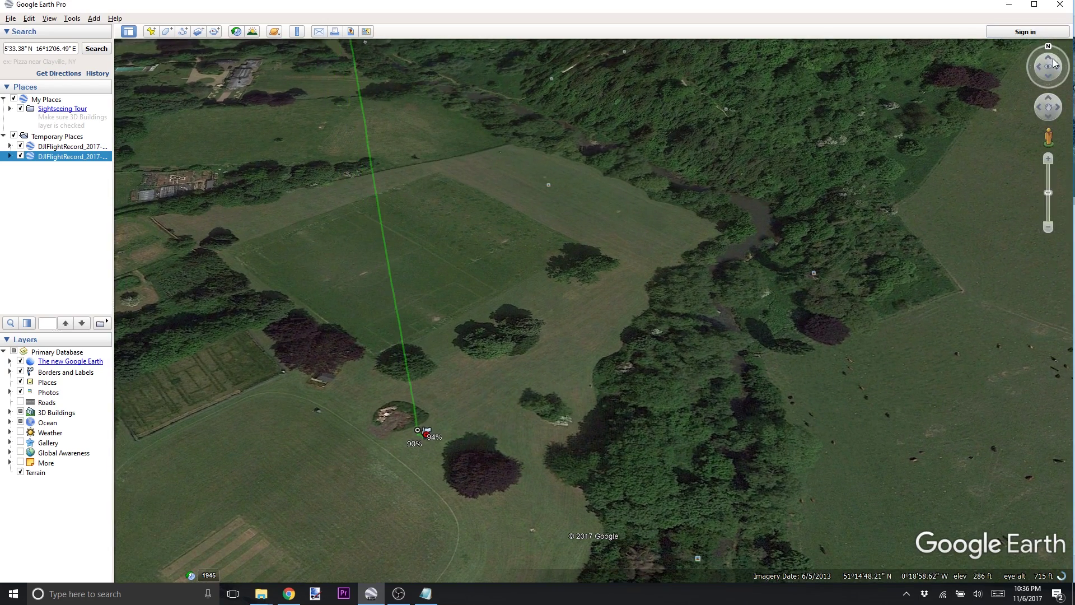
pyautogui.click(1049, 59)
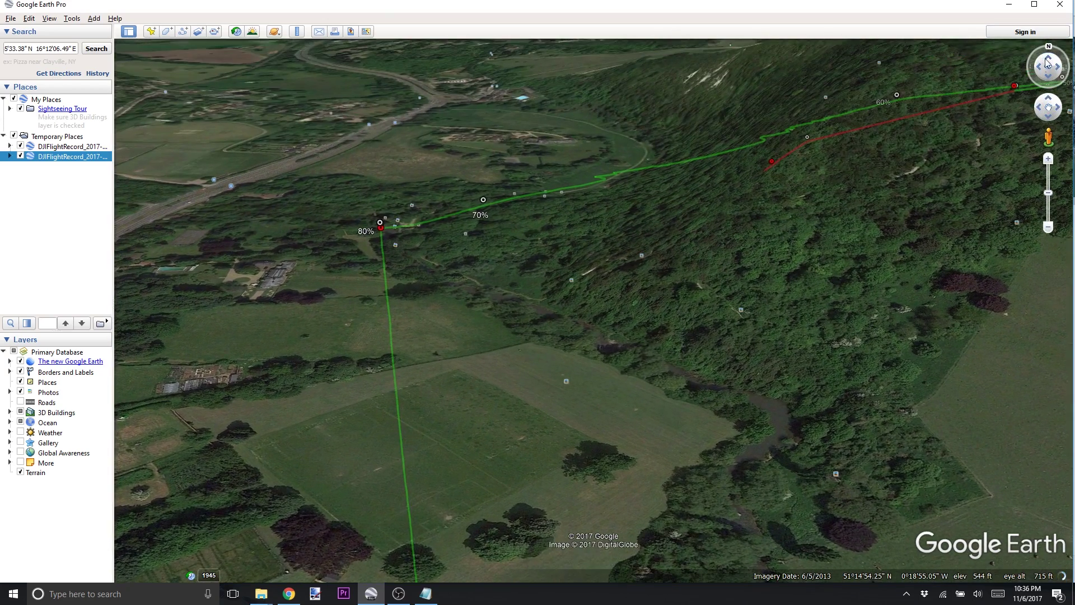
pyautogui.moveTo(986, 136); pyautogui.dragTo(883, 175)
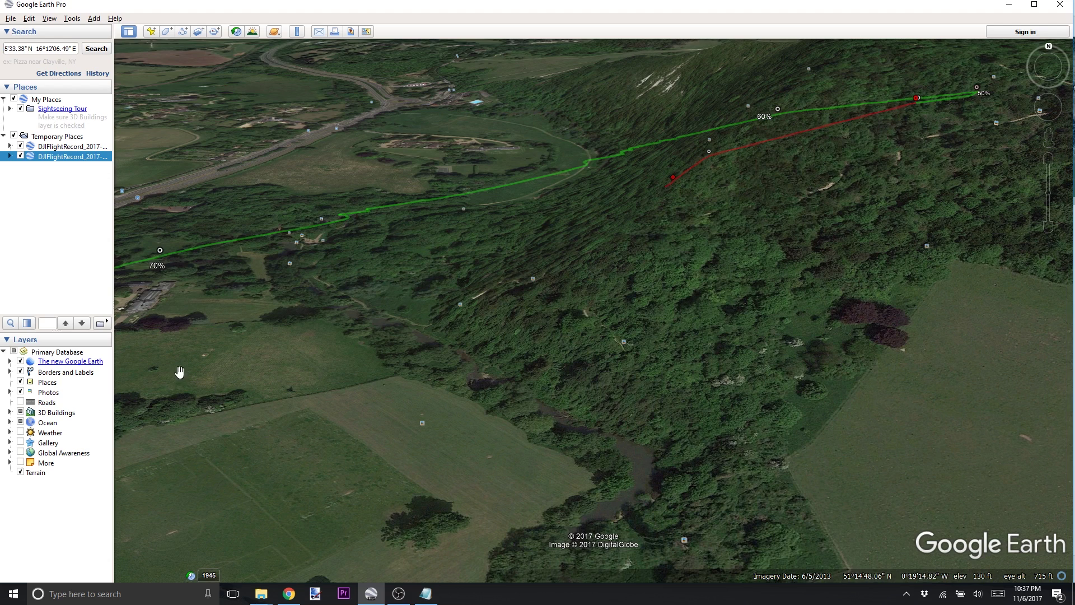
# Step: Start a Movie Maker recording of live navigation saved to movie4.m4v, and move the recording prompt clear of the flight path
pyautogui.moveTo(271, 314); pyautogui.dragTo(324, 314)
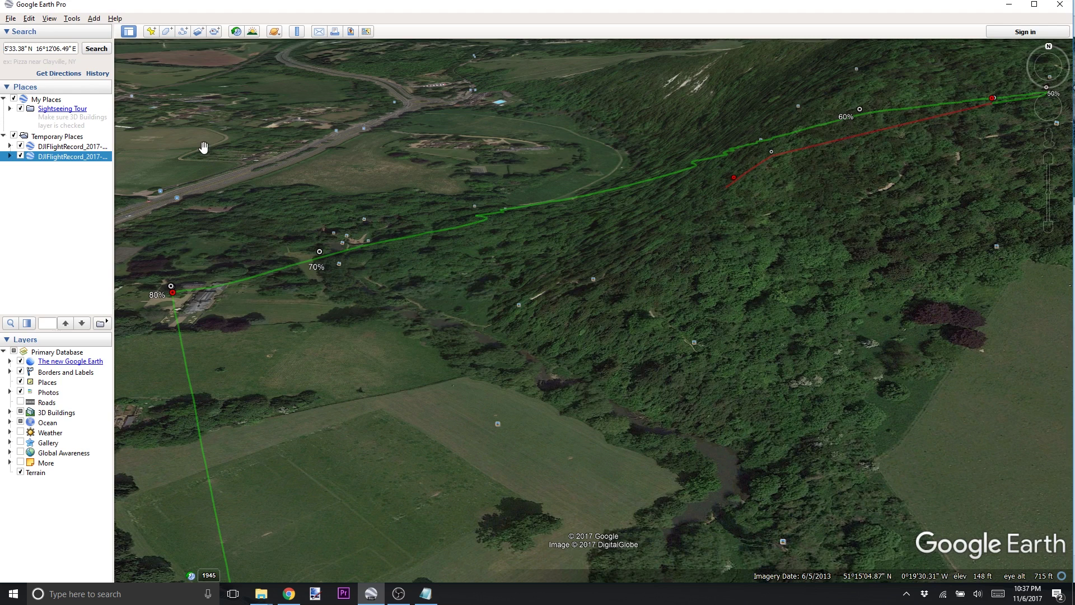
pyautogui.click(73, 19)
pyautogui.click(96, 71)
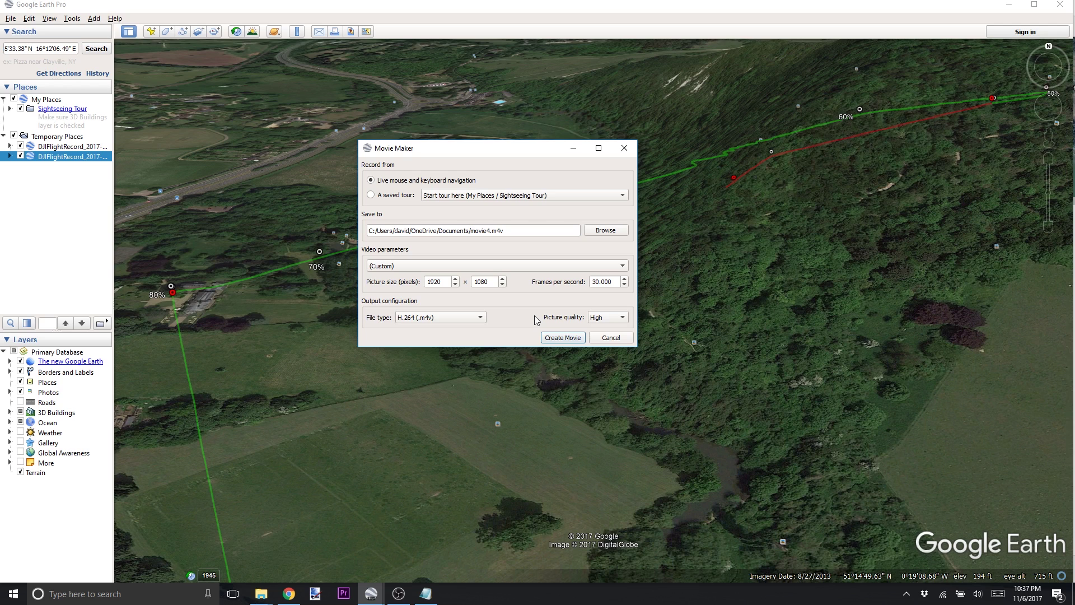
pyautogui.click(562, 339)
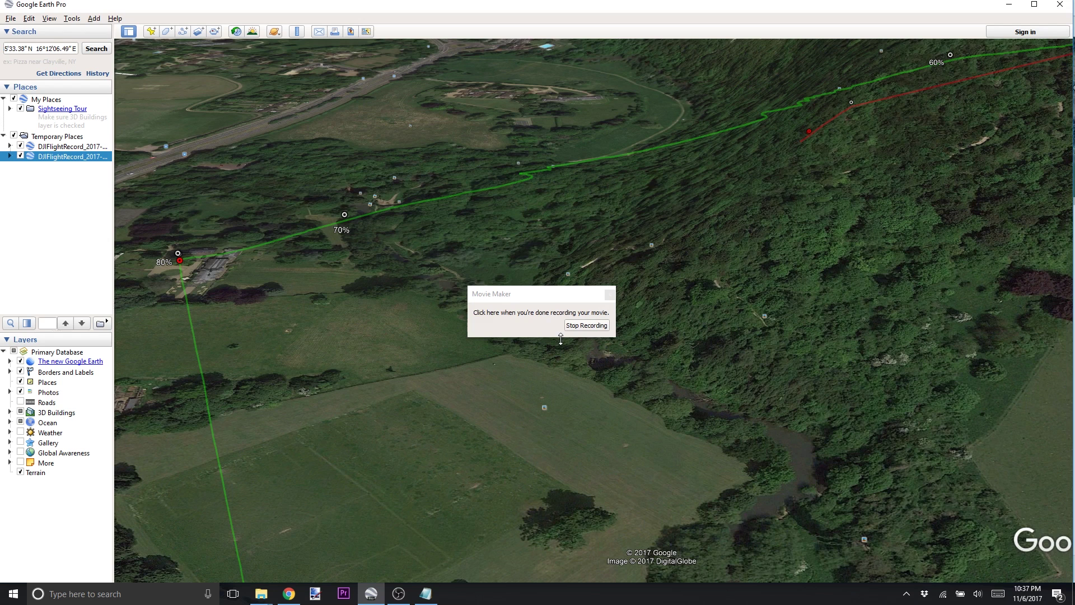
pyautogui.moveTo(329, 355); pyautogui.dragTo(20, 470)
# Step: Record a fly-along of the flight path from the field to the 50% marker over the woods, and stop the recording
pyautogui.moveTo(311, 304)
pyautogui.mouseDown(button='middle')
pyautogui.moveTo(425, 331)
pyautogui.moveTo(412, 442)
pyautogui.moveTo(447, 244)
pyautogui.moveTo(365, 276)
pyautogui.mouseUp(button='middle')
pyautogui.moveTo(365, 276)
pyautogui.mouseDown()
pyautogui.moveTo(422, 360)
pyautogui.moveTo(933, 269)
pyautogui.mouseUp()
pyautogui.moveTo(990, 226); pyautogui.dragTo(809, 161, button='middle')
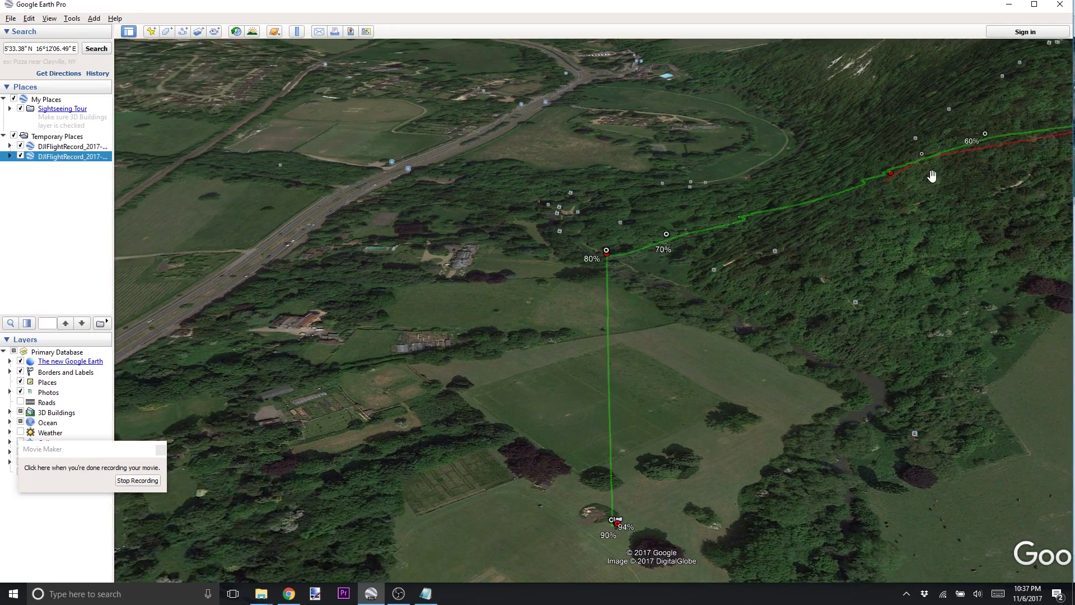
pyautogui.moveTo(780, 245); pyautogui.dragTo(643, 252)
pyautogui.moveTo(938, 140)
pyautogui.mouseDown(button='middle')
pyautogui.moveTo(746, 402)
pyautogui.moveTo(636, 319)
pyautogui.mouseUp(button='middle')
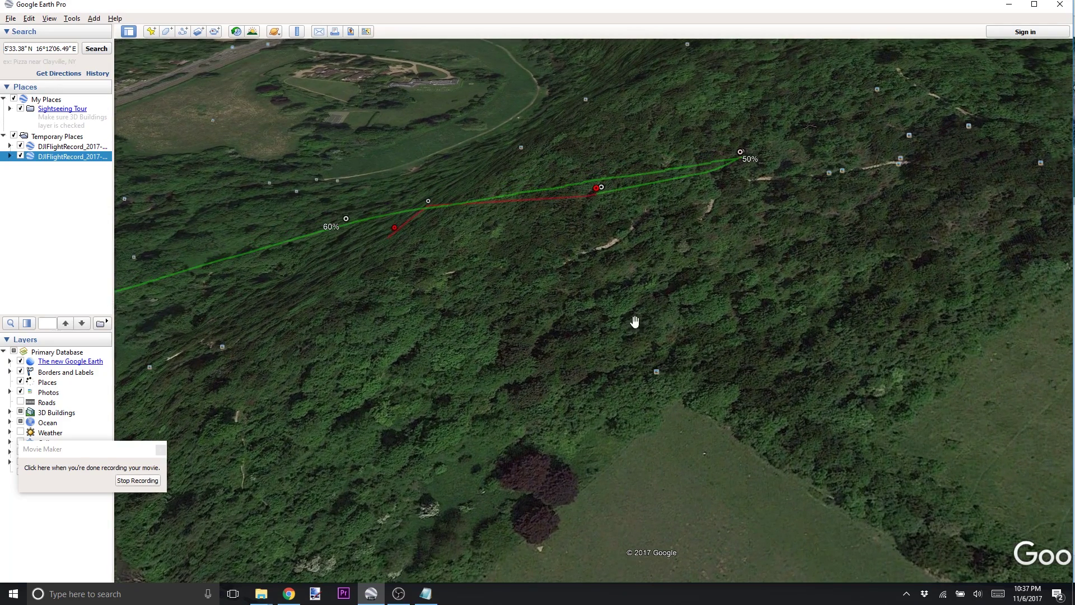
pyautogui.click(146, 482)
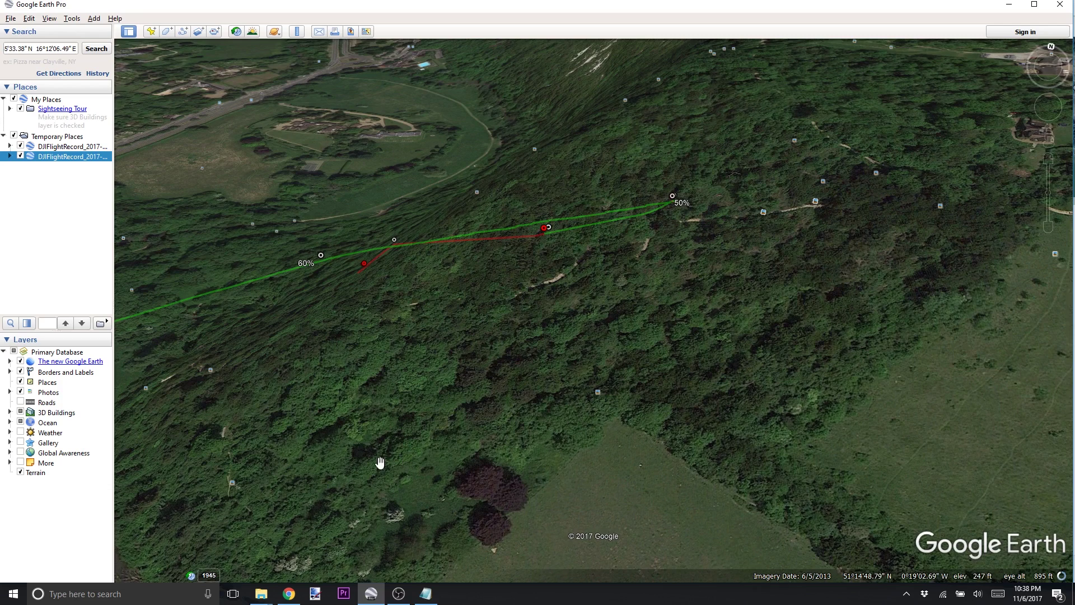
# Step: Try to play movie4.m4v from the Documents folder in the default video player, and close the player
pyautogui.moveTo(261, 594)
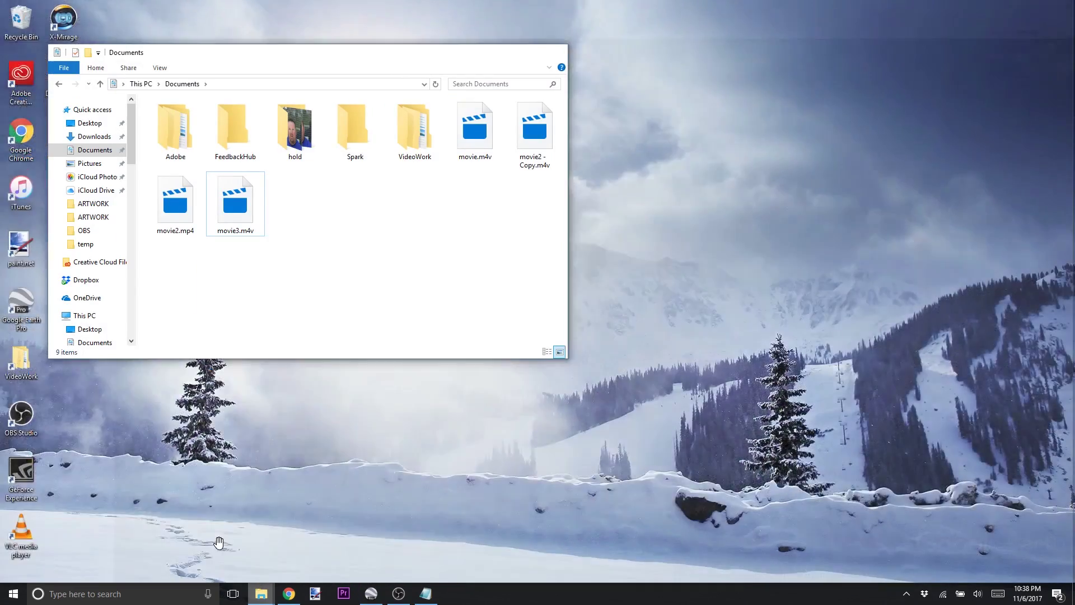
pyautogui.click(218, 542)
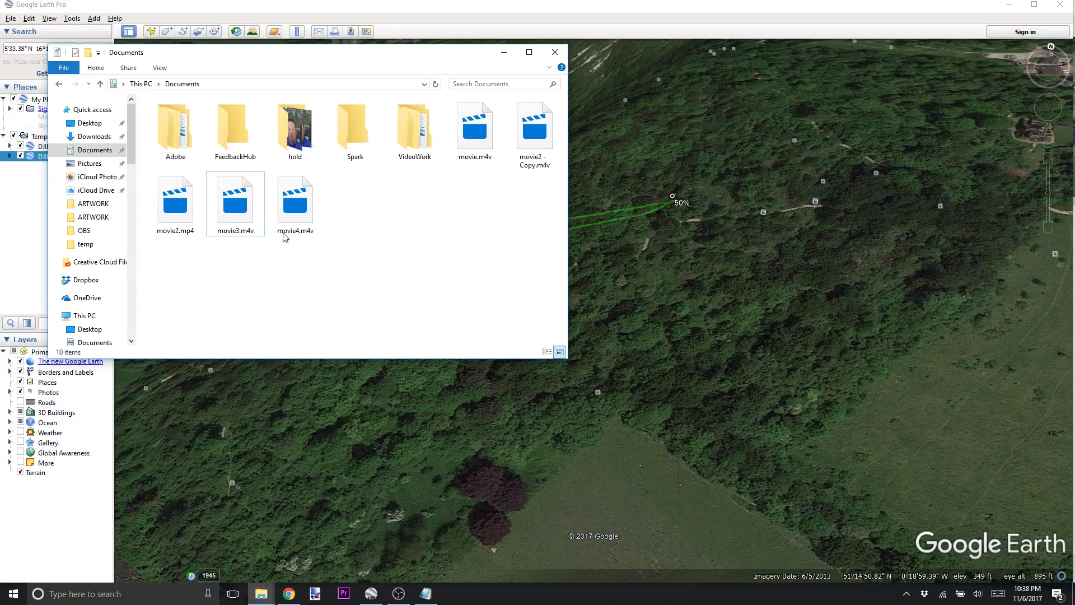
pyautogui.doubleClick(295, 204)
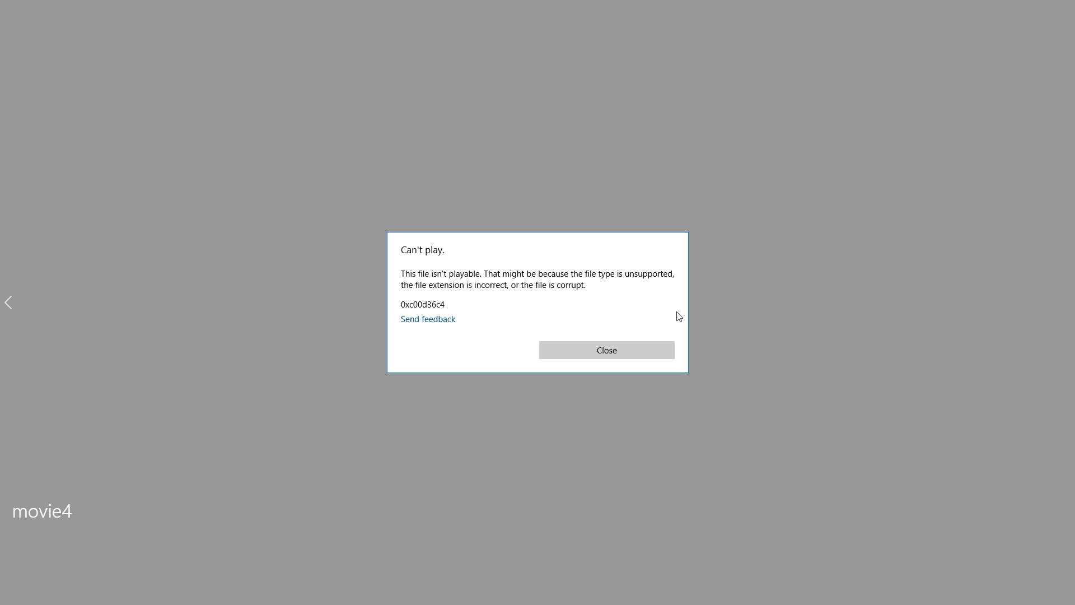
pyautogui.press('Escape')
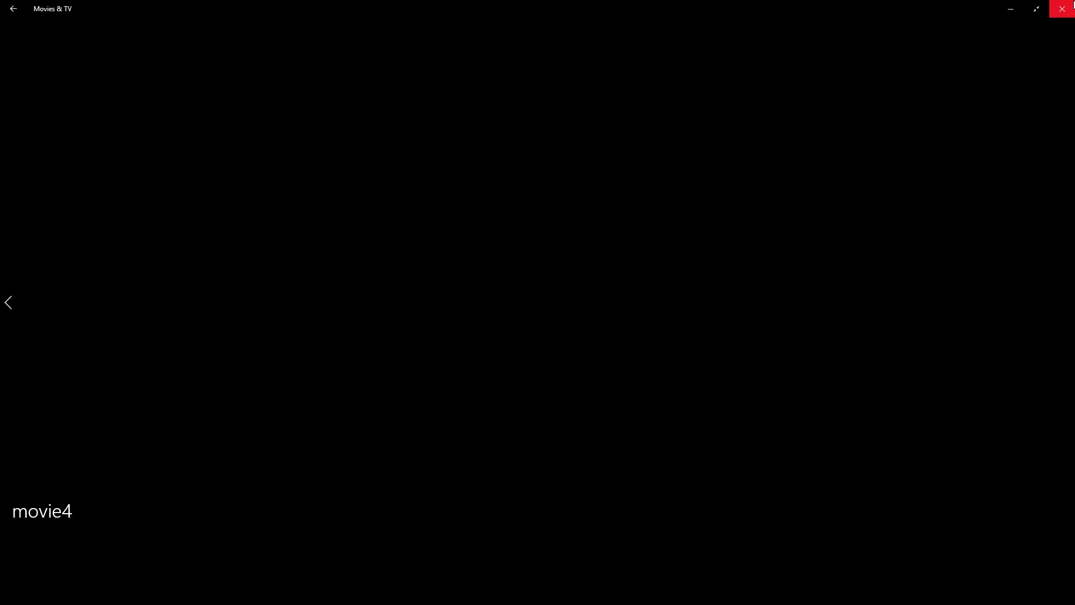
pyautogui.click(1062, 9)
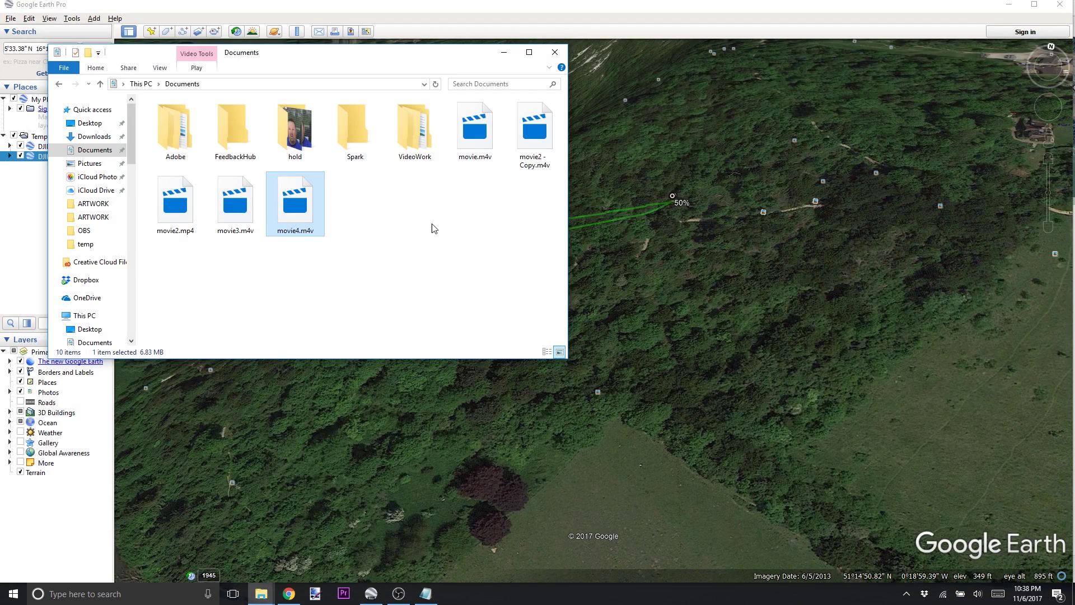
# Step: Play movie4.m4v in VLC media player to review the recorded fly-along, and close the player
pyautogui.rightClick(291, 216)
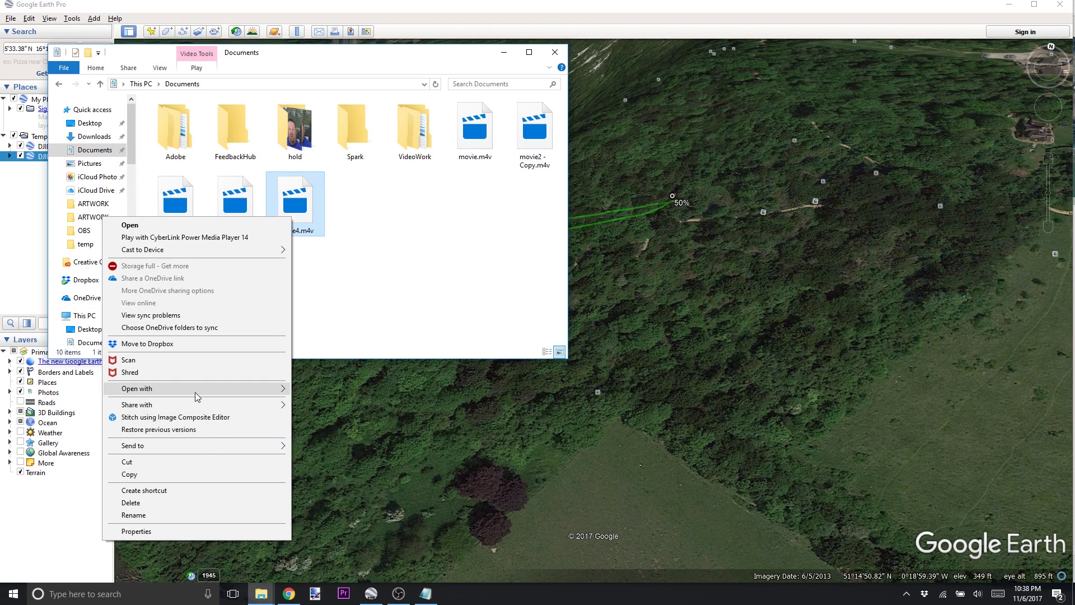
pyautogui.moveTo(197, 396)
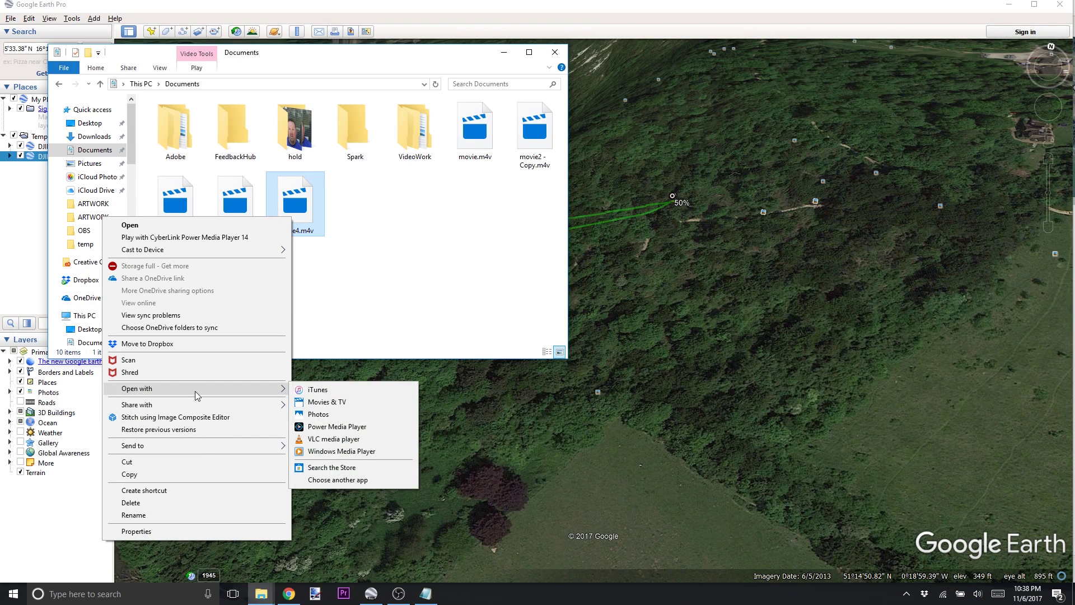
pyautogui.click(329, 440)
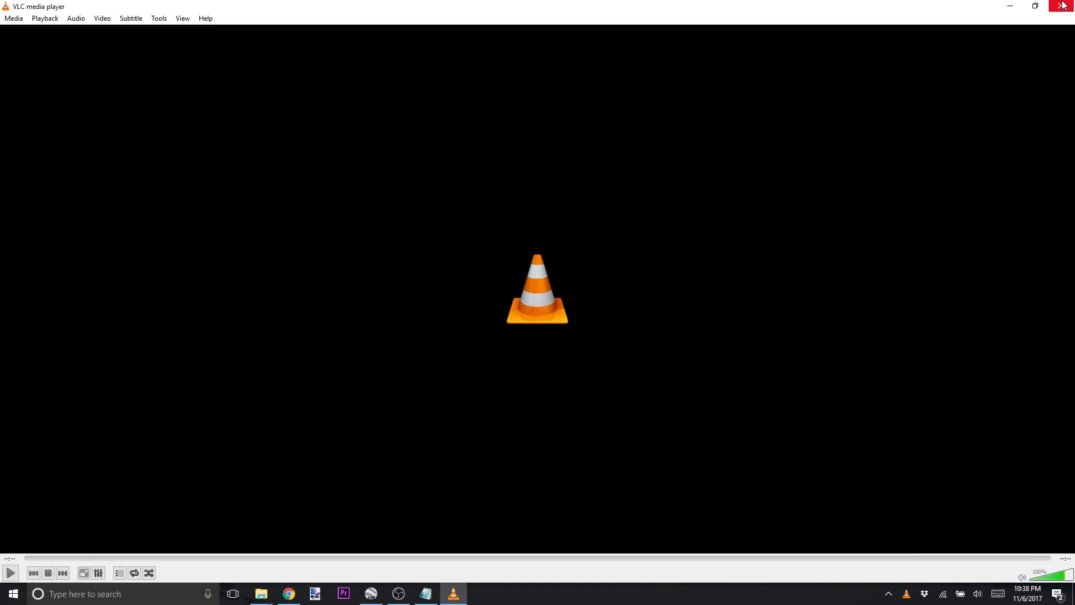
pyautogui.click(1062, 5)
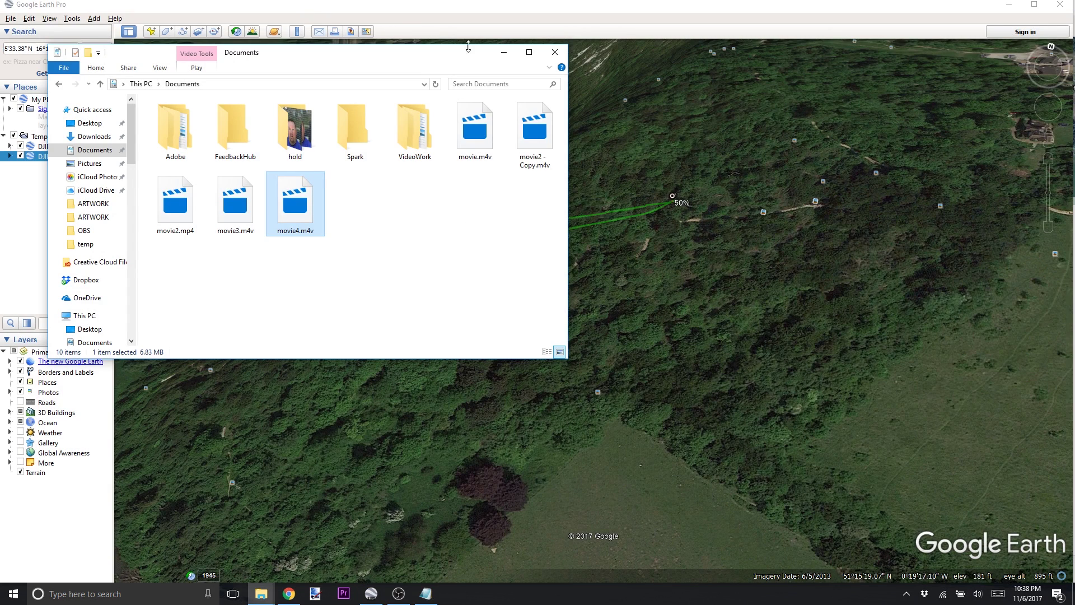
# Step: Return to Google Earth Pro, reopen the first flight's KML record, and view its path around the riverside tower at an angle
pyautogui.click(504, 52)
pyautogui.click(10, 19)
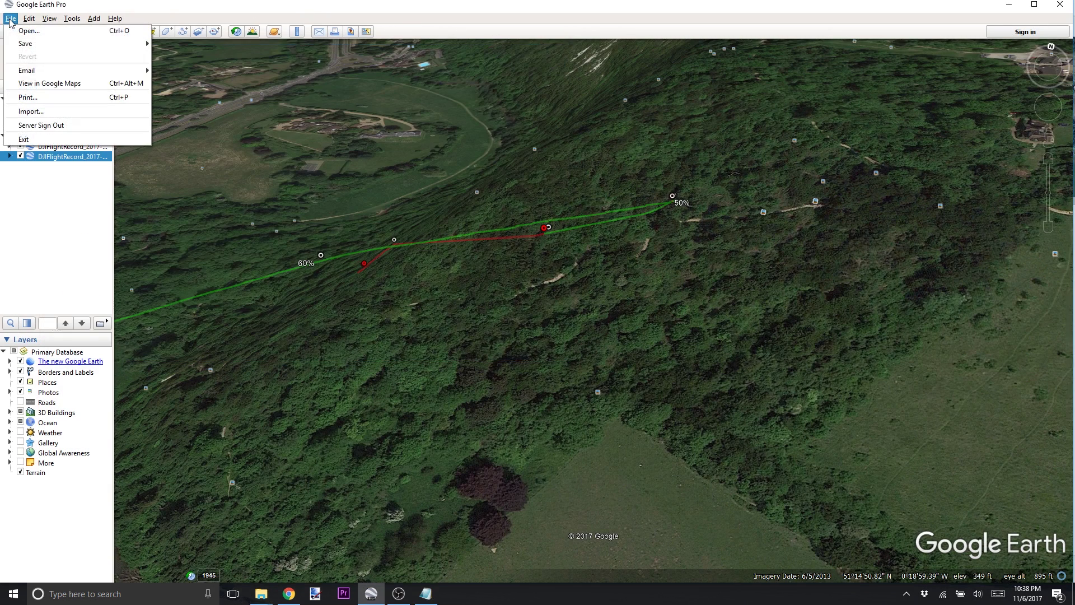
pyautogui.click(29, 30)
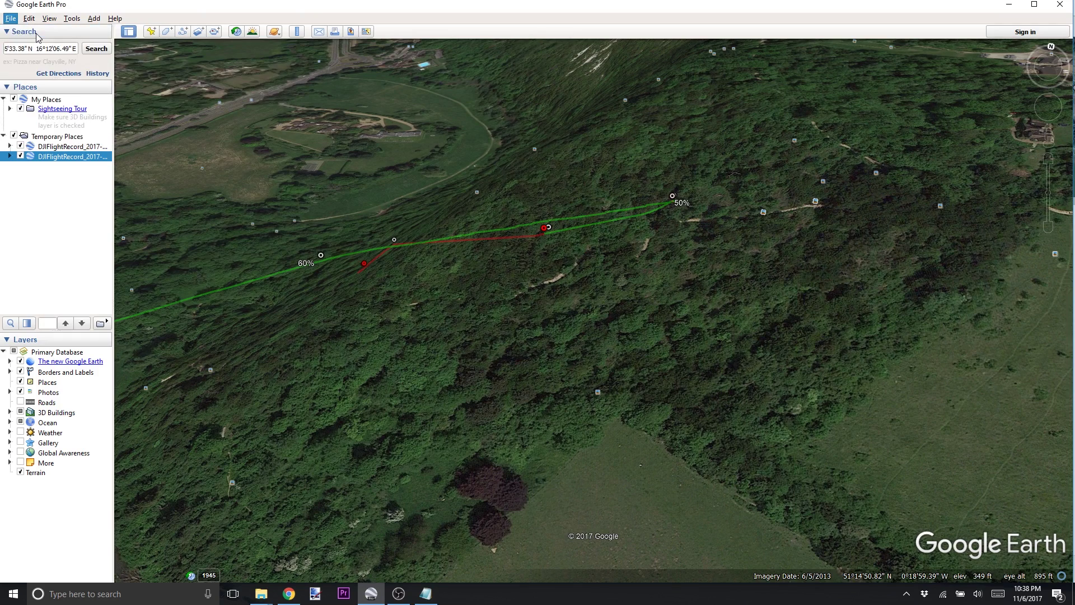
pyautogui.doubleClick(188, 137)
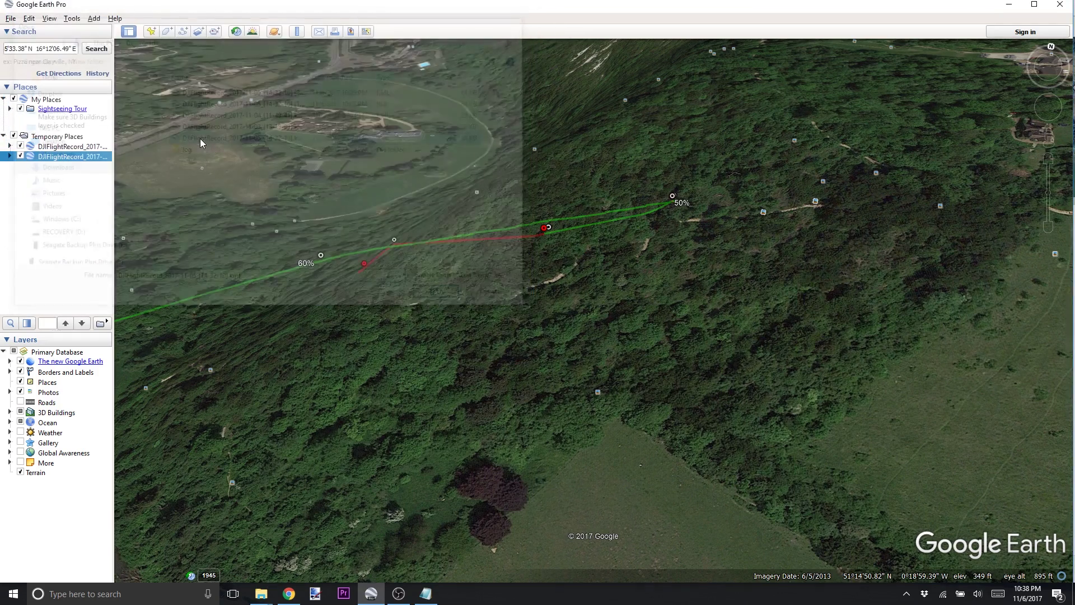
pyautogui.click(515, 312)
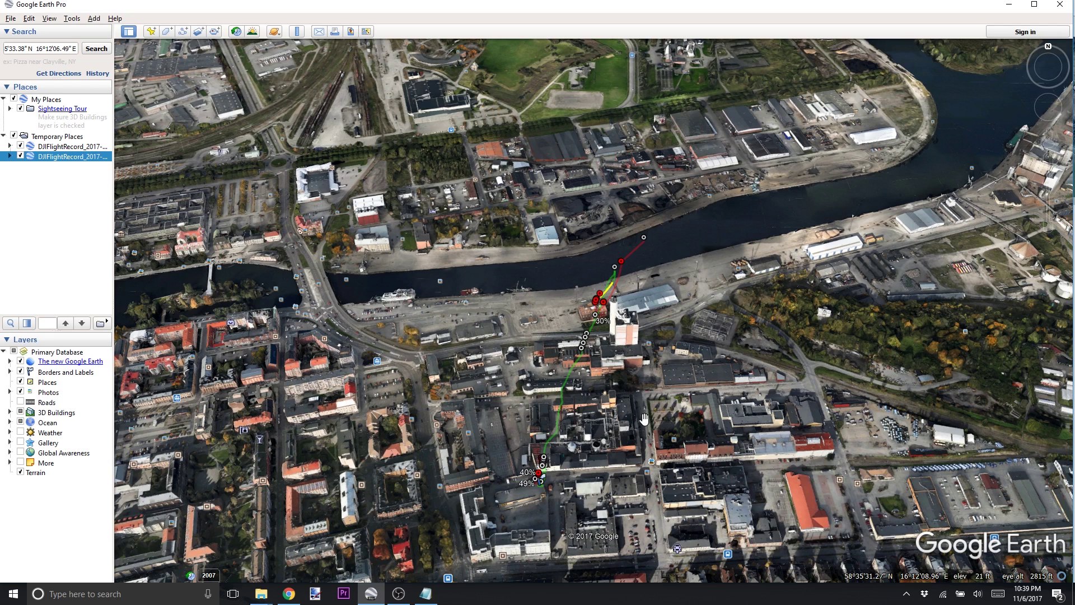
pyautogui.moveTo(644, 408); pyautogui.dragTo(419, 417, button='middle')
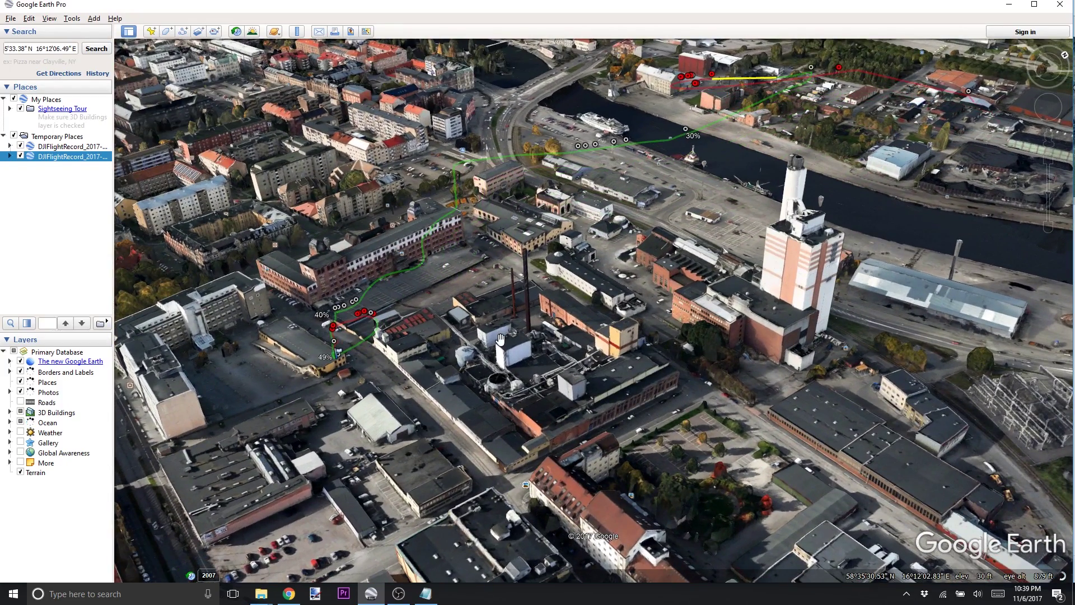